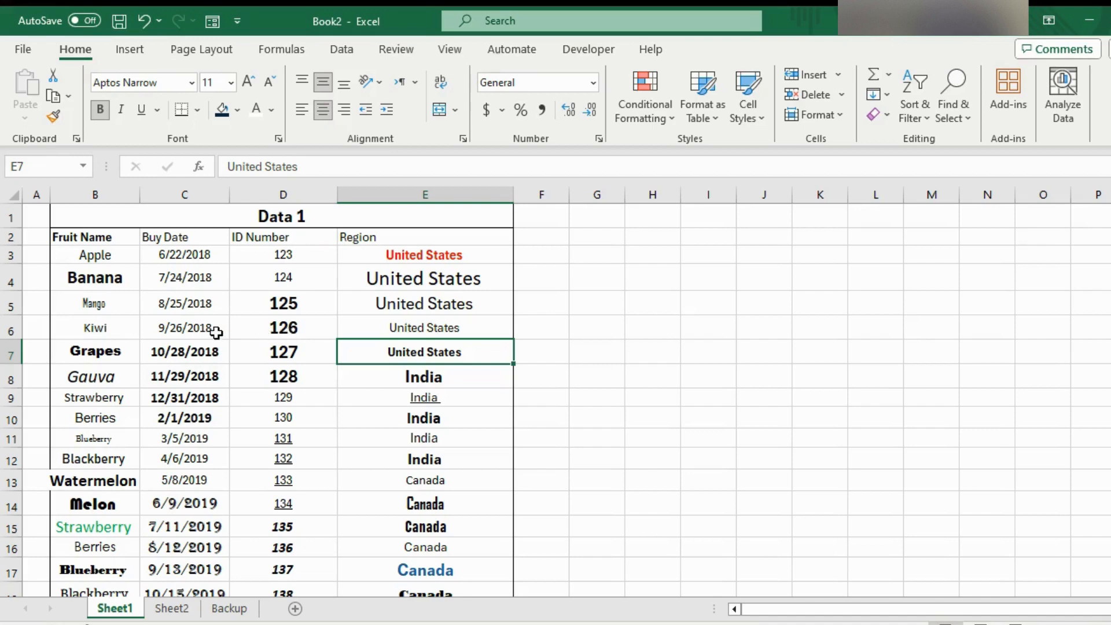
click(273, 282)
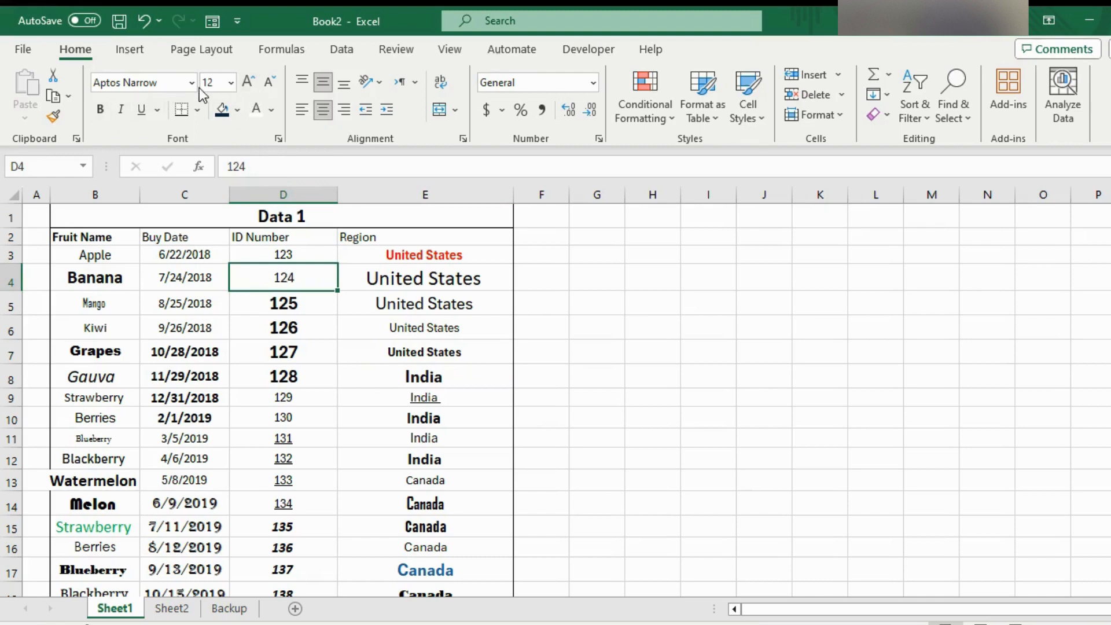
click(180, 384)
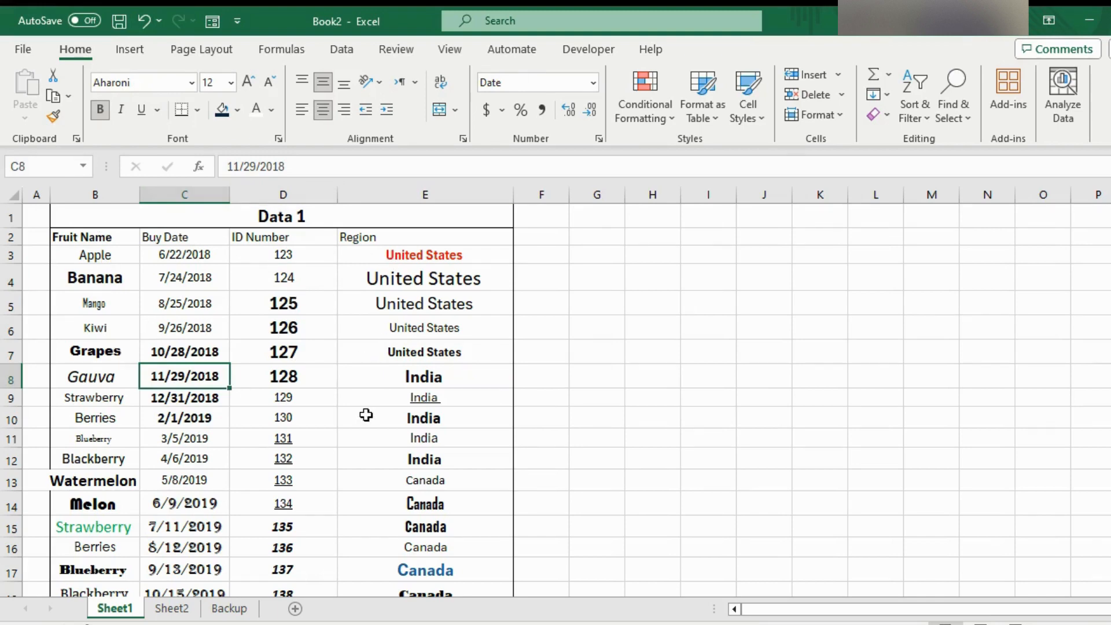
scroll(366, 415, down, 4)
scroll(365, 415, up, 4)
Copy the formatting of the Apple cell B3 onto the United States cell E4 with Format Painter.
click(101, 257)
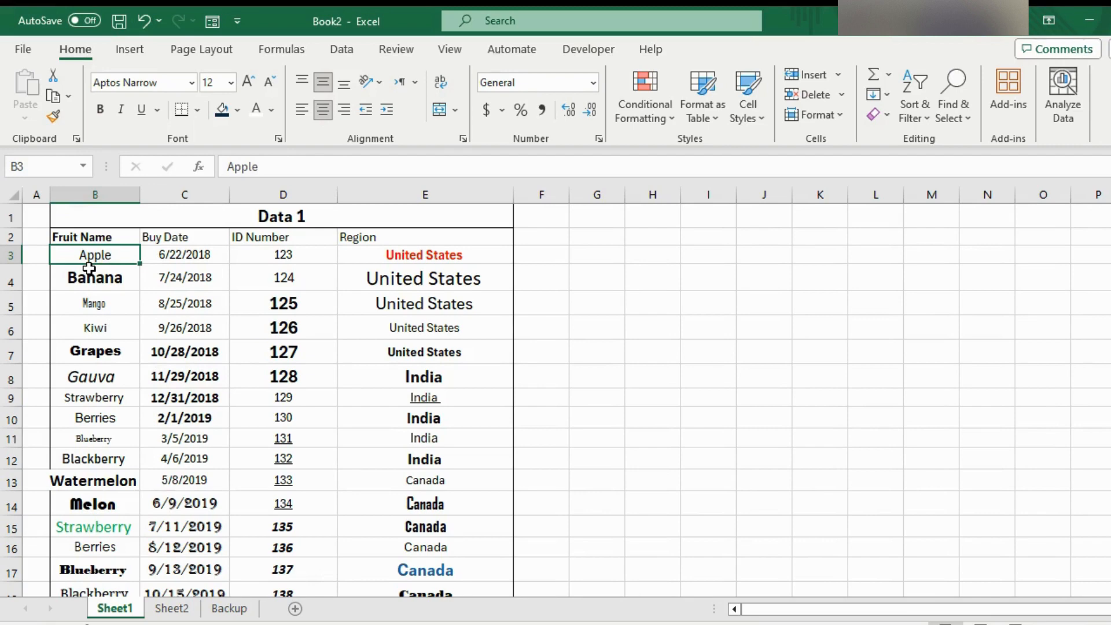
click(54, 117)
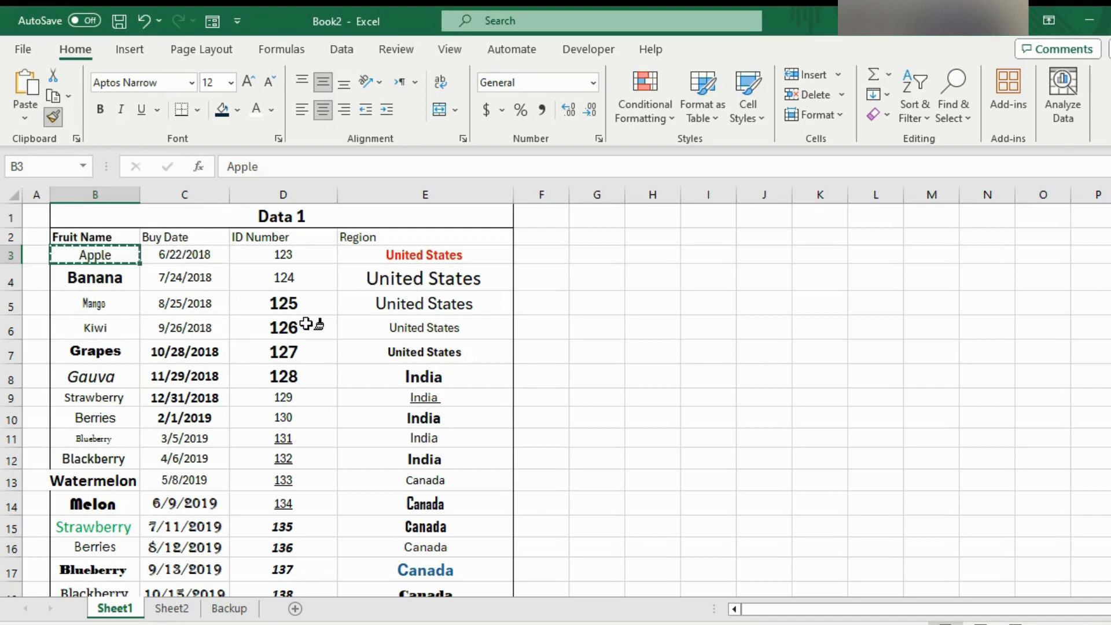
click(357, 277)
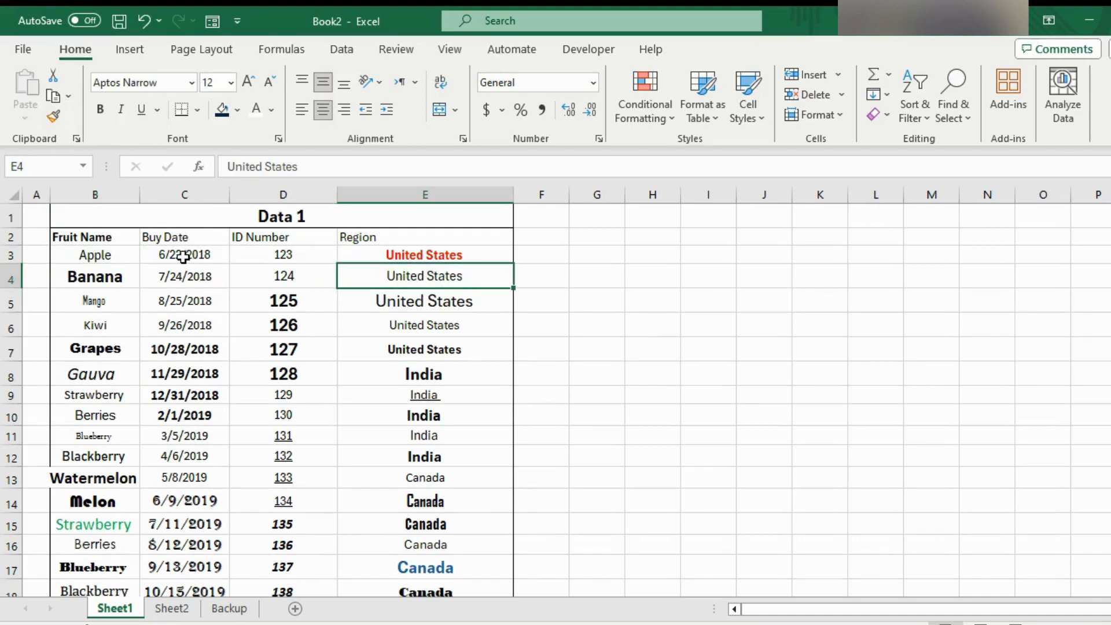
Apply the formatting of the Apple cell B3 to the range B7:E21 with Format Painter.
click(117, 252)
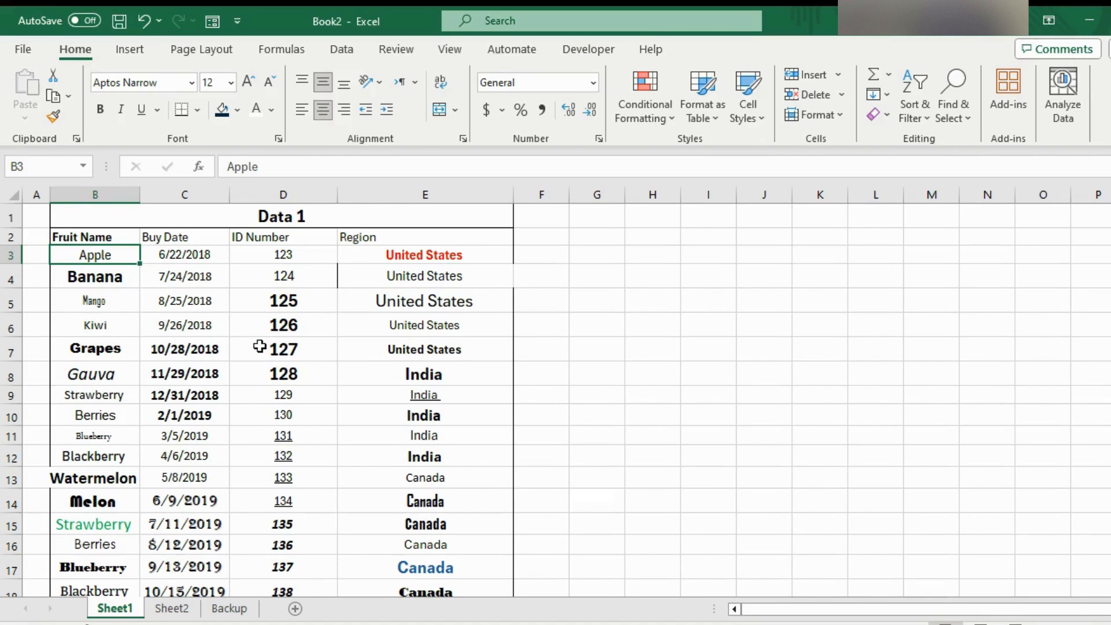
click(54, 120)
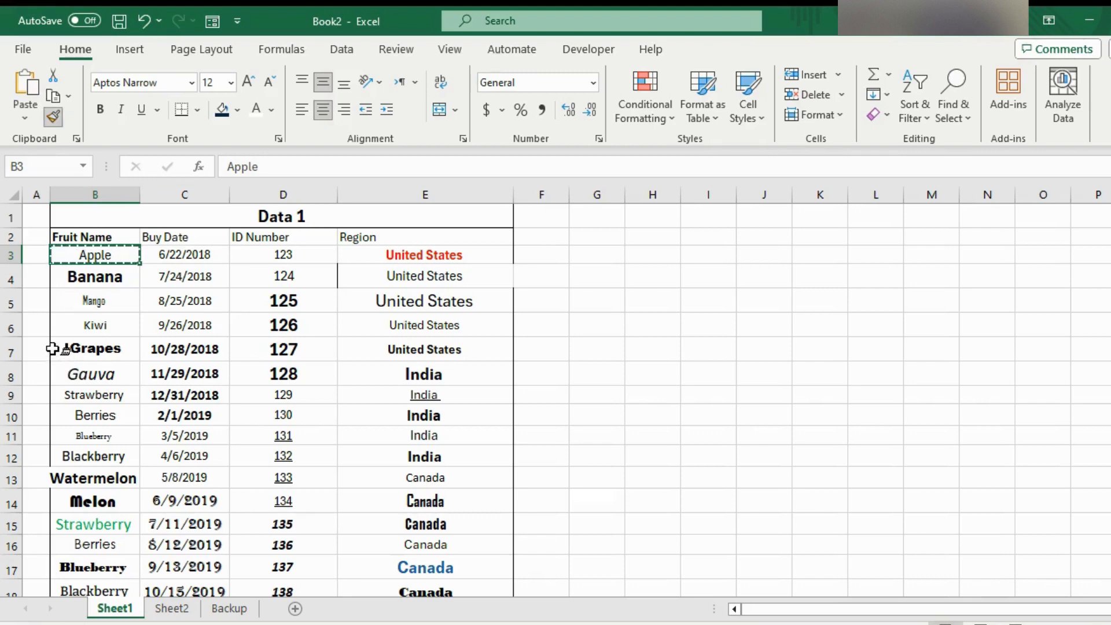
mouse_move(54, 350)
mouse_down()
mouse_move(133, 421)
mouse_move(446, 550)
mouse_move(428, 590)
mouse_move(425, 553)
mouse_move(426, 575)
mouse_up()
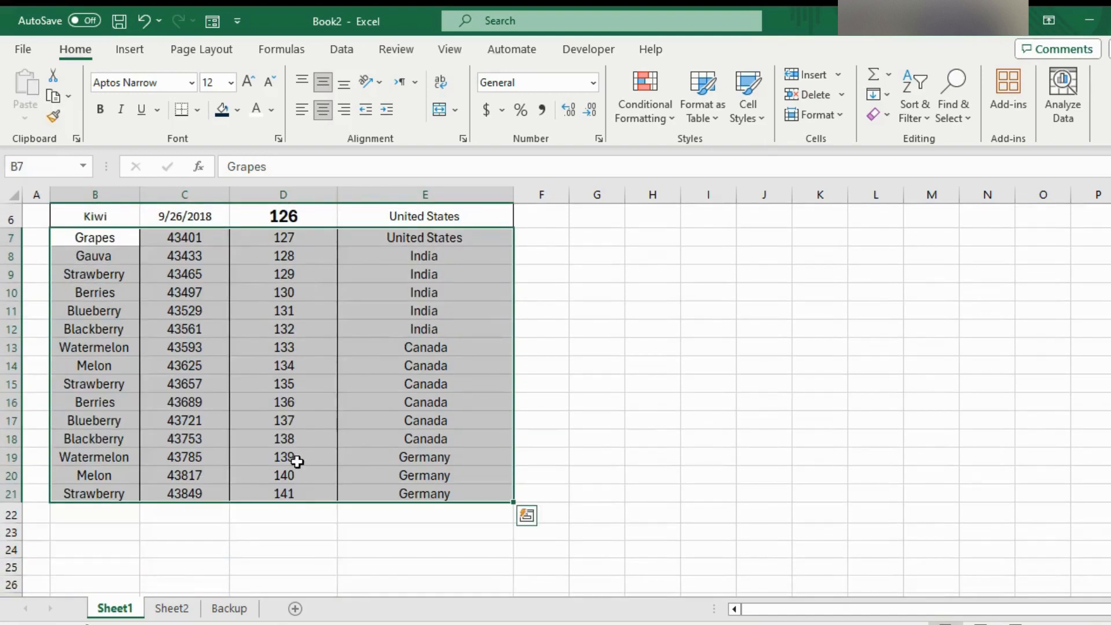
scroll(405, 328, up, 2)
click(405, 398)
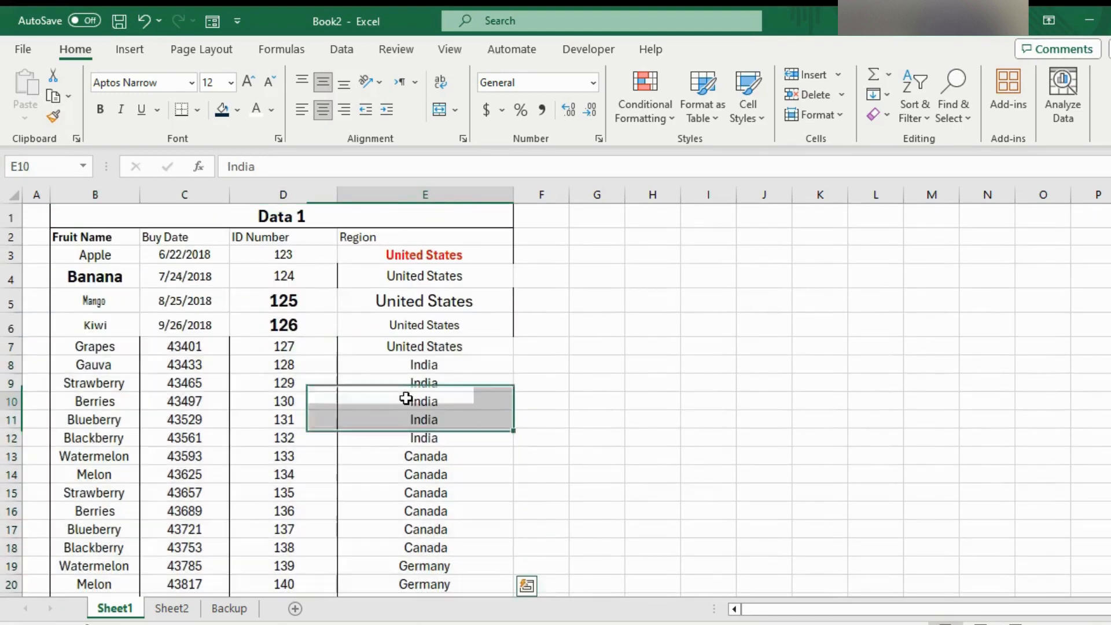
Review the reformatted rows down to row 21, checking how the Buy Date column is displayed.
scroll(338, 474, down, 3)
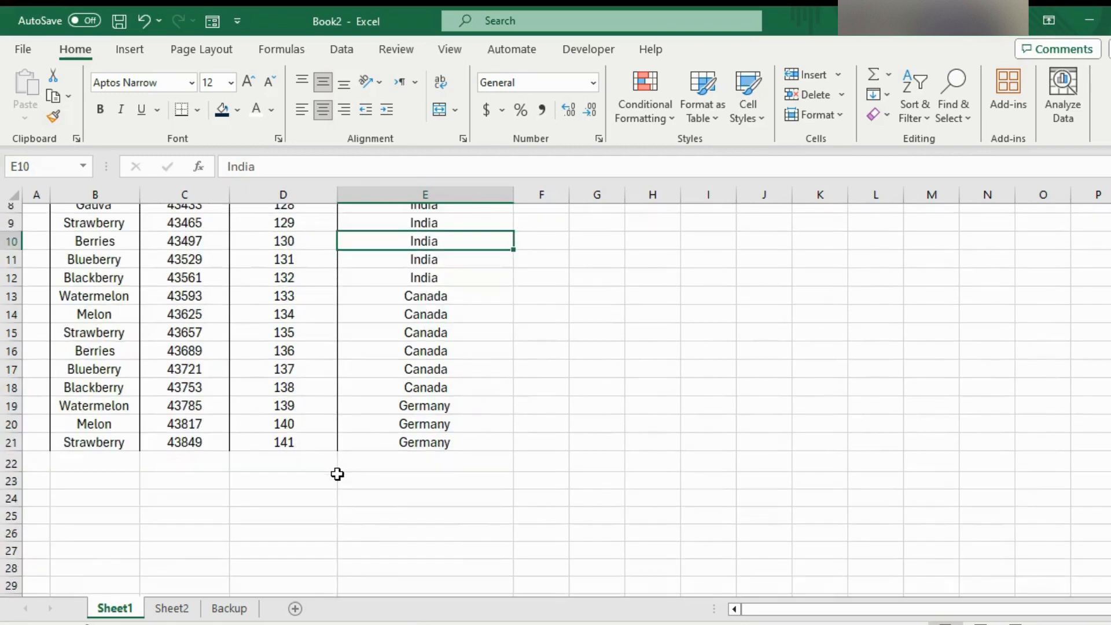
scroll(337, 473, up, 3)
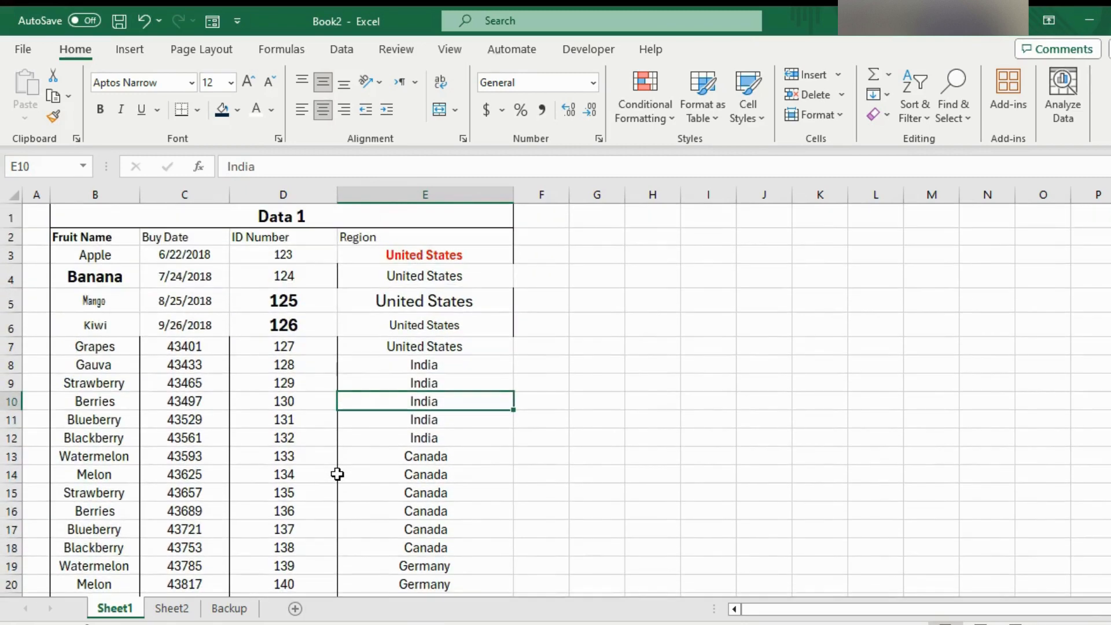
scroll(337, 474, down, 2)
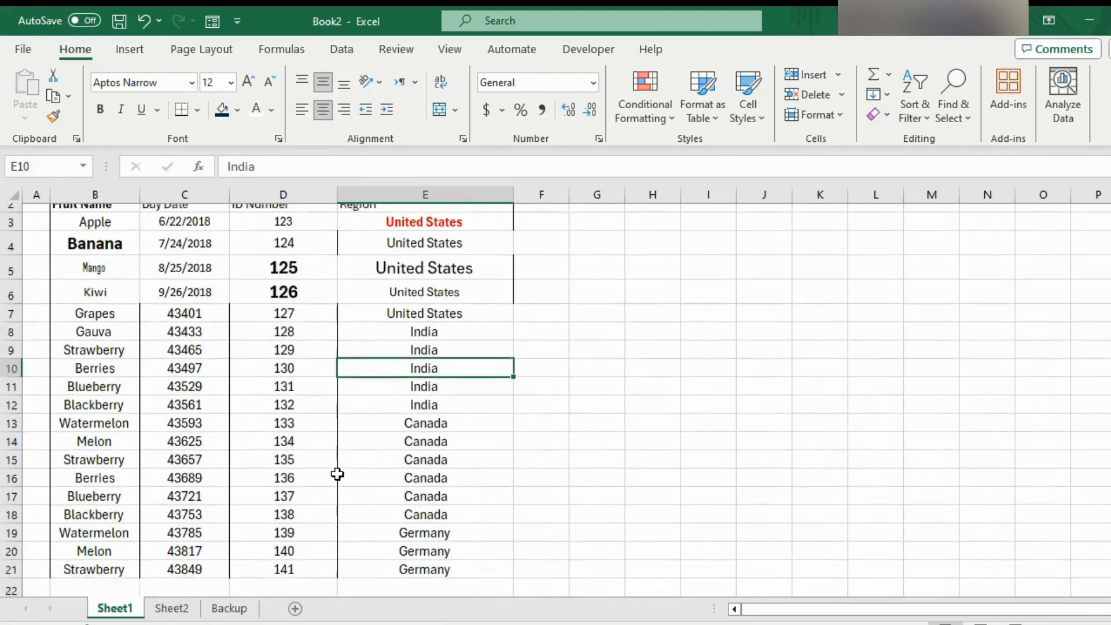
scroll(337, 474, up, 2)
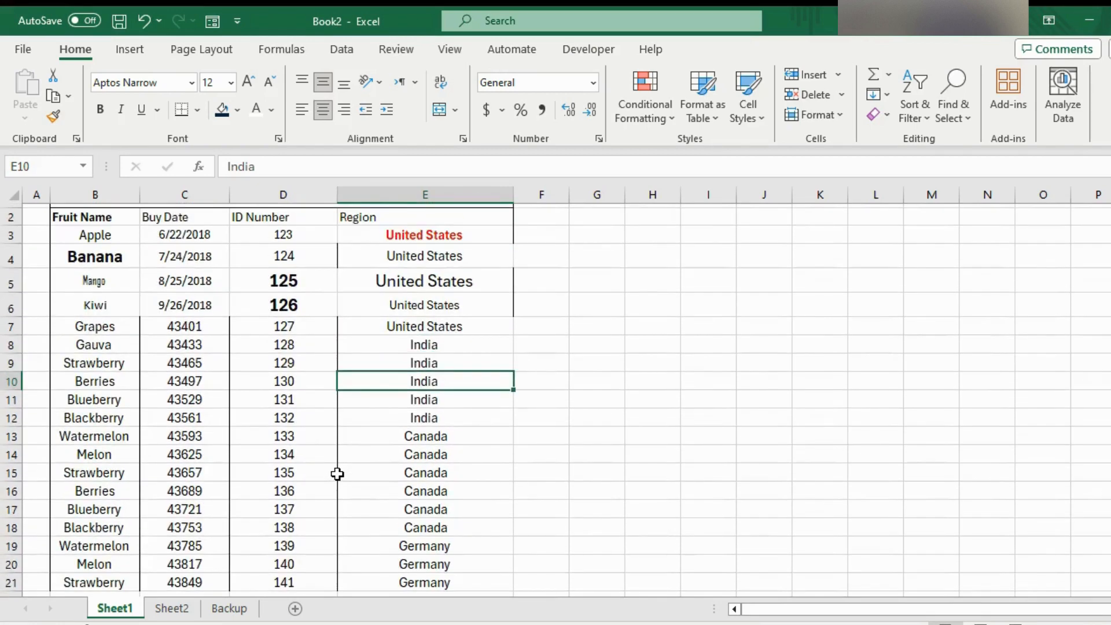
scroll(338, 474, down, 2)
scroll(463, 338, up, 2)
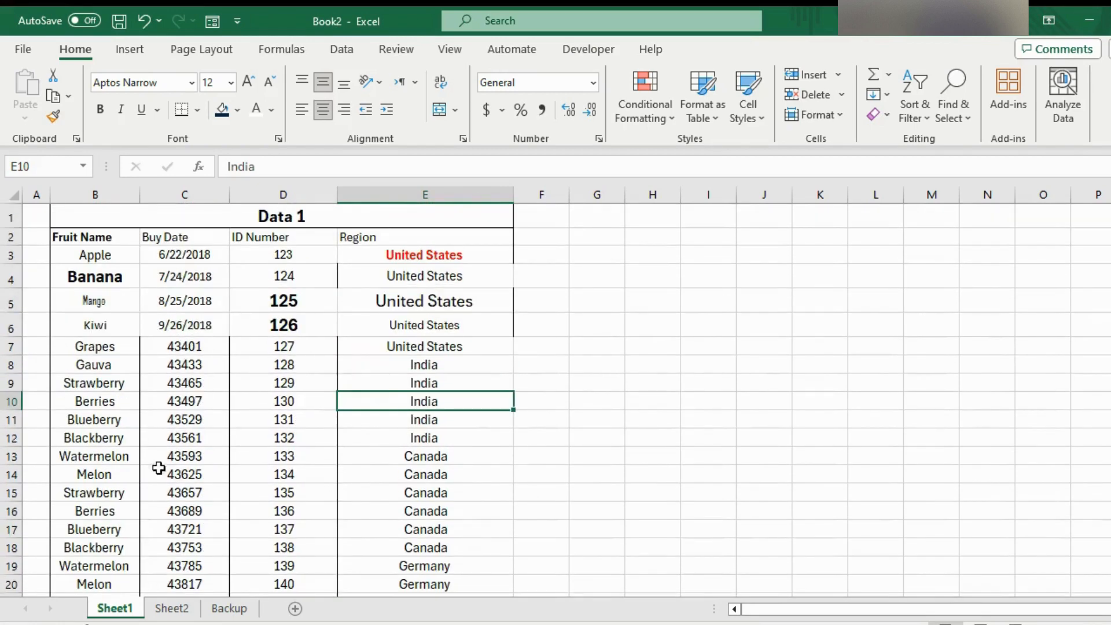
scroll(259, 376, down, 3)
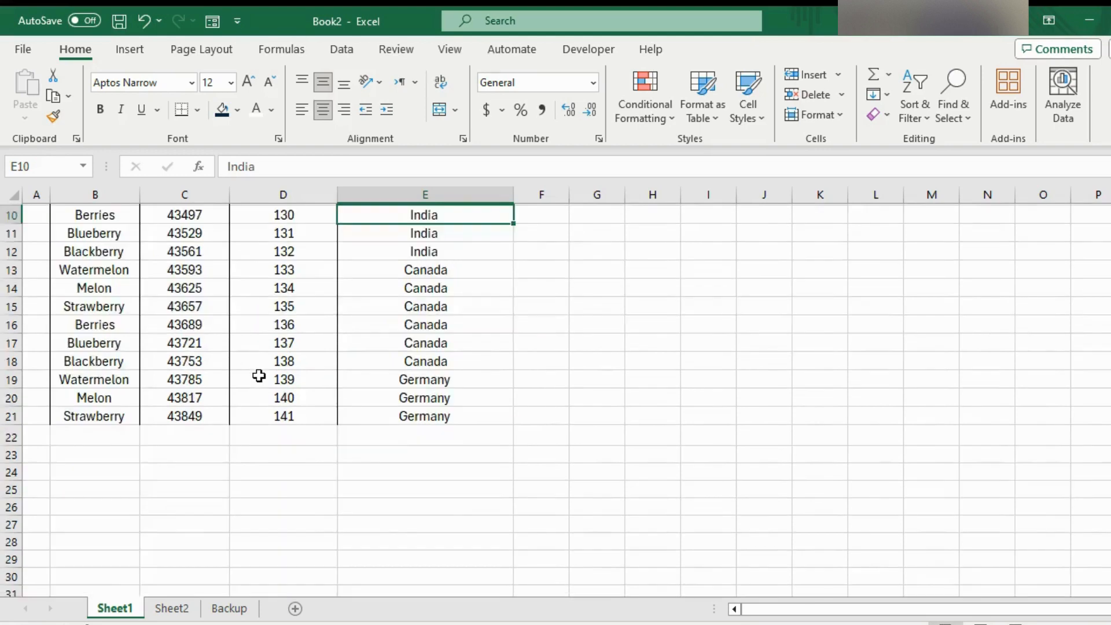
scroll(259, 376, up, 3)
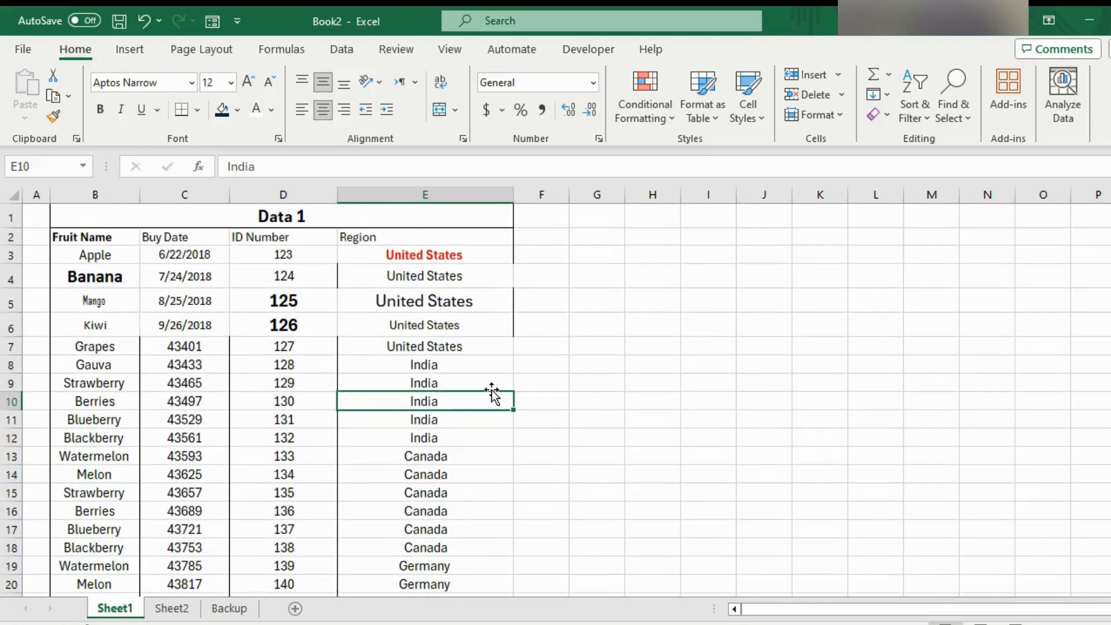
Copy the date formatting of cell C6 onto the Buy Date cells C7:C21 with Format Painter.
click(189, 319)
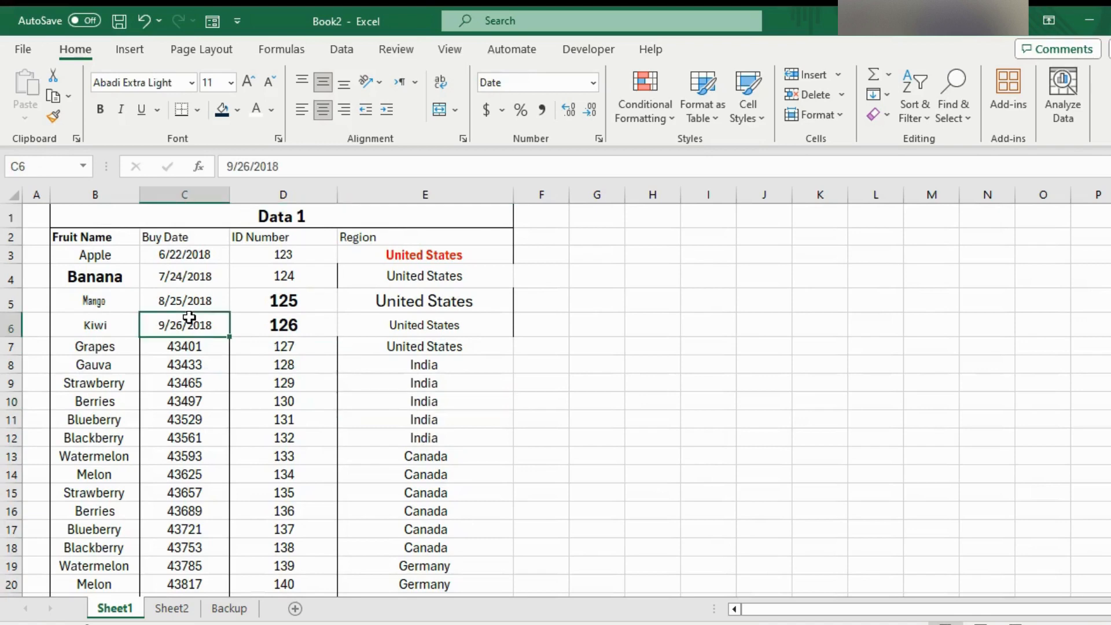
click(51, 116)
drag(168, 341, 168, 620)
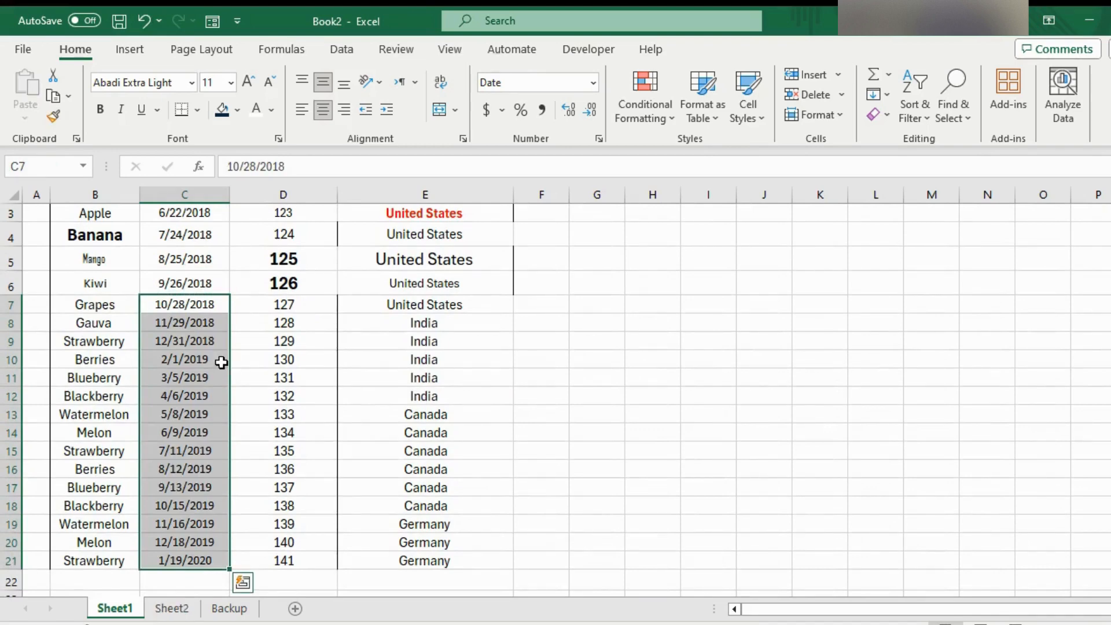
click(303, 349)
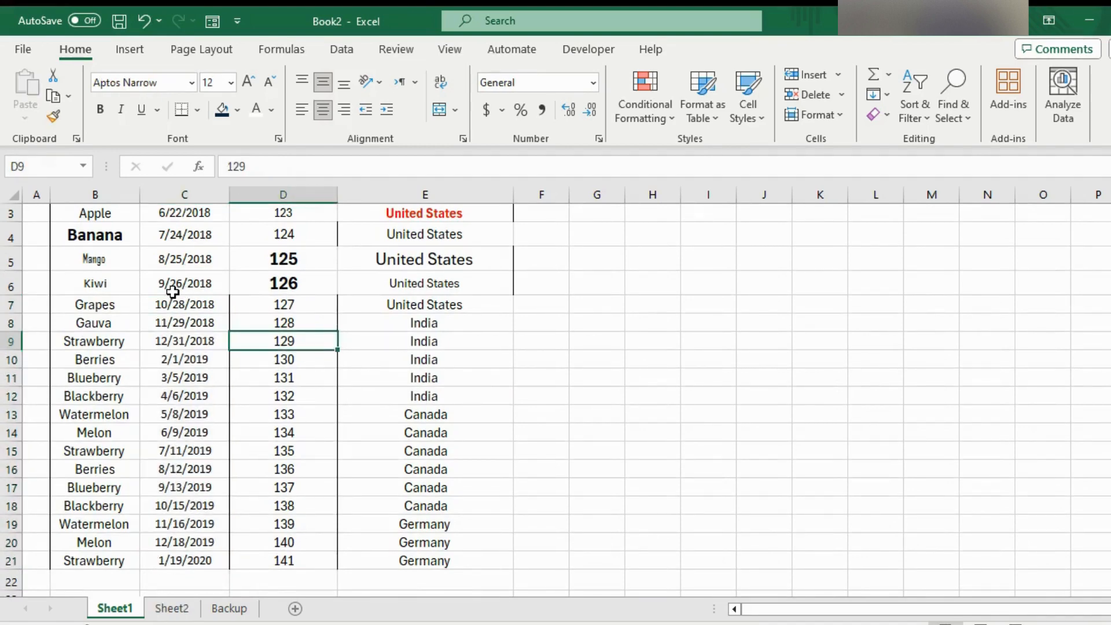
Examine the whole Data 1 table from its header row to row 21 for consistent formatting.
scroll(172, 293, up, 1)
scroll(172, 292, down, 2)
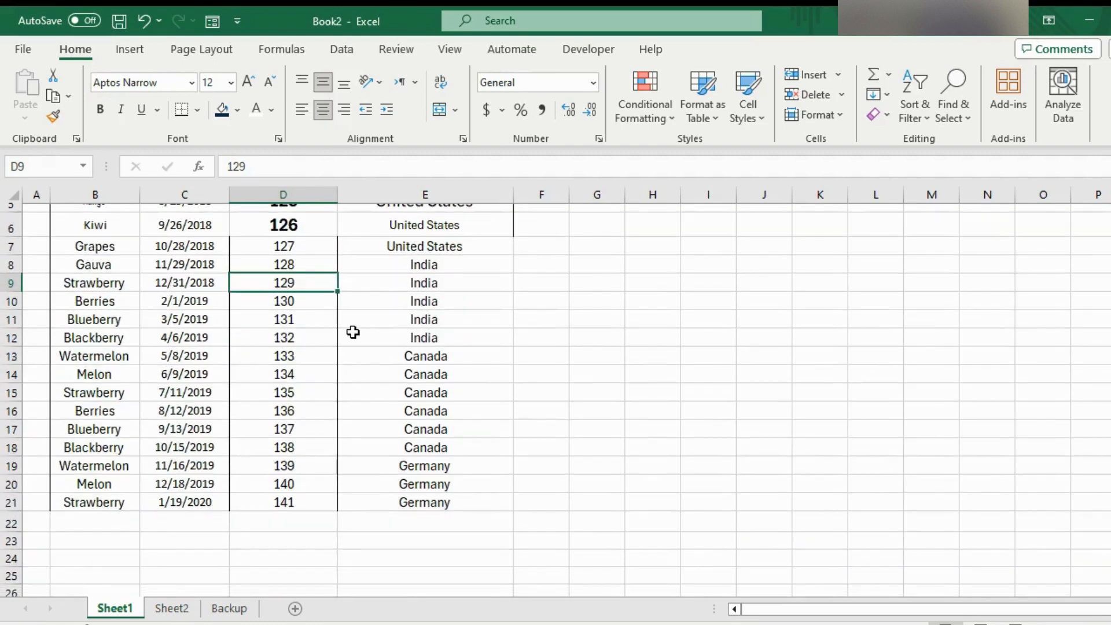
scroll(352, 327, up, 2)
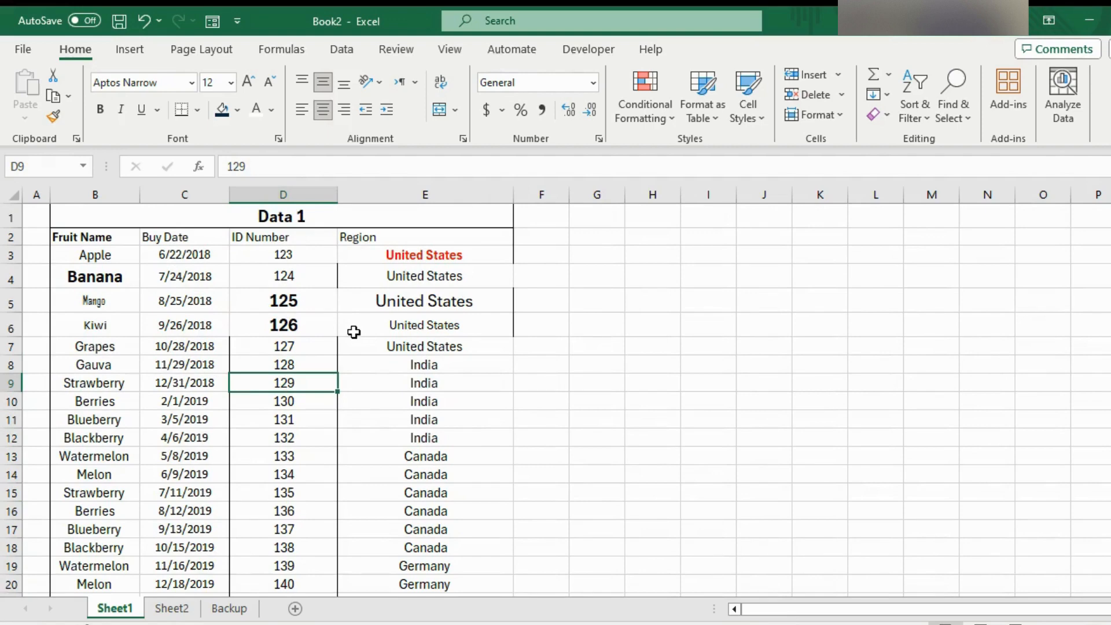
scroll(478, 384, down, 4)
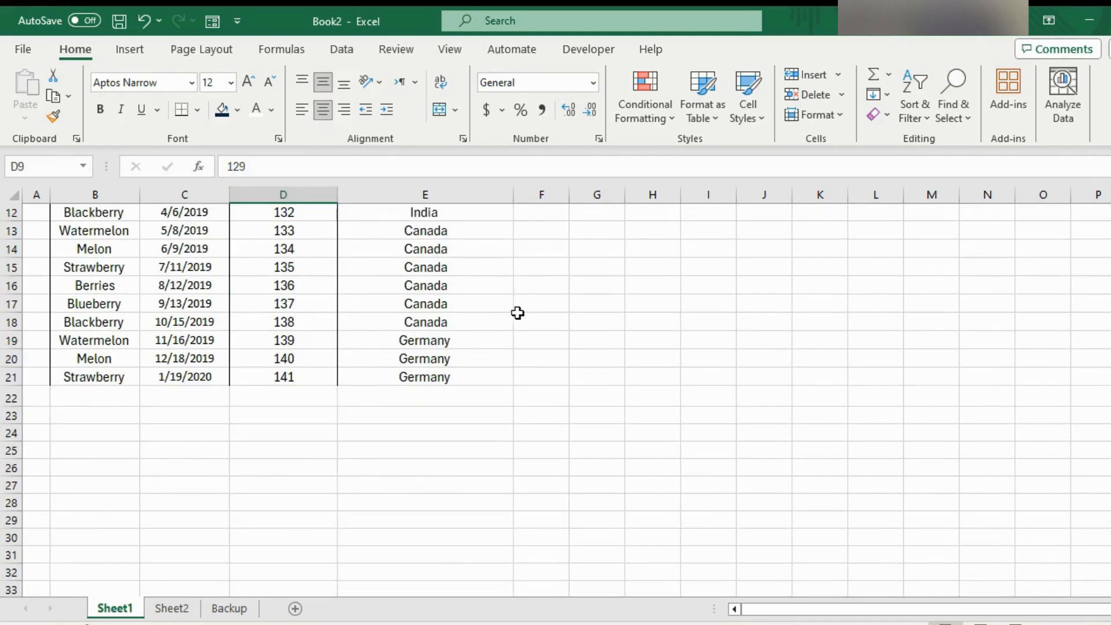
scroll(451, 392, up, 4)
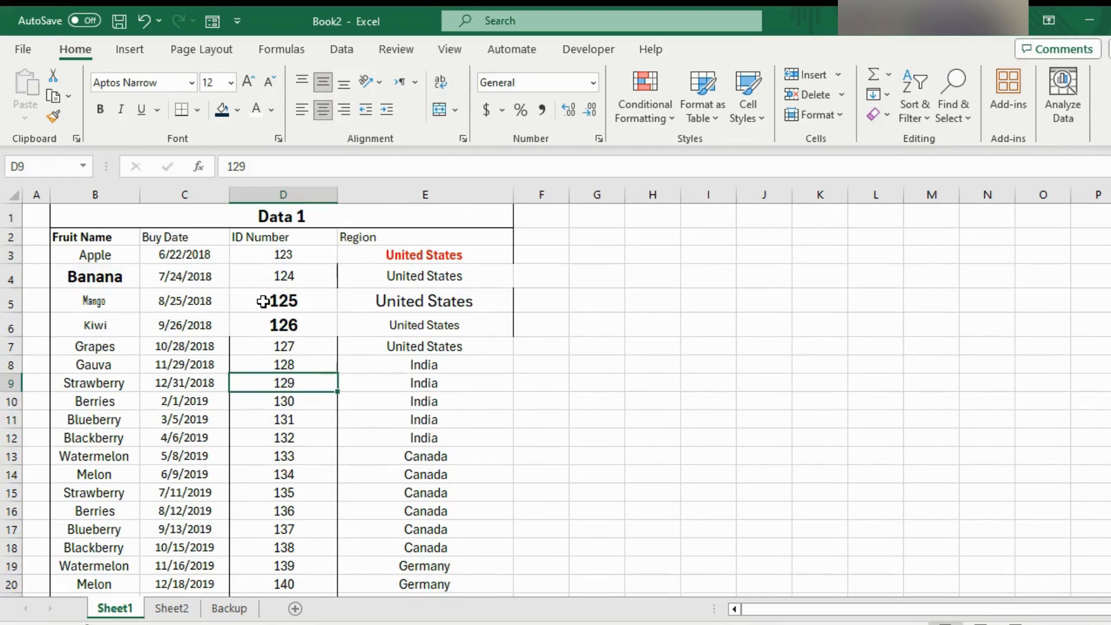
click(65, 237)
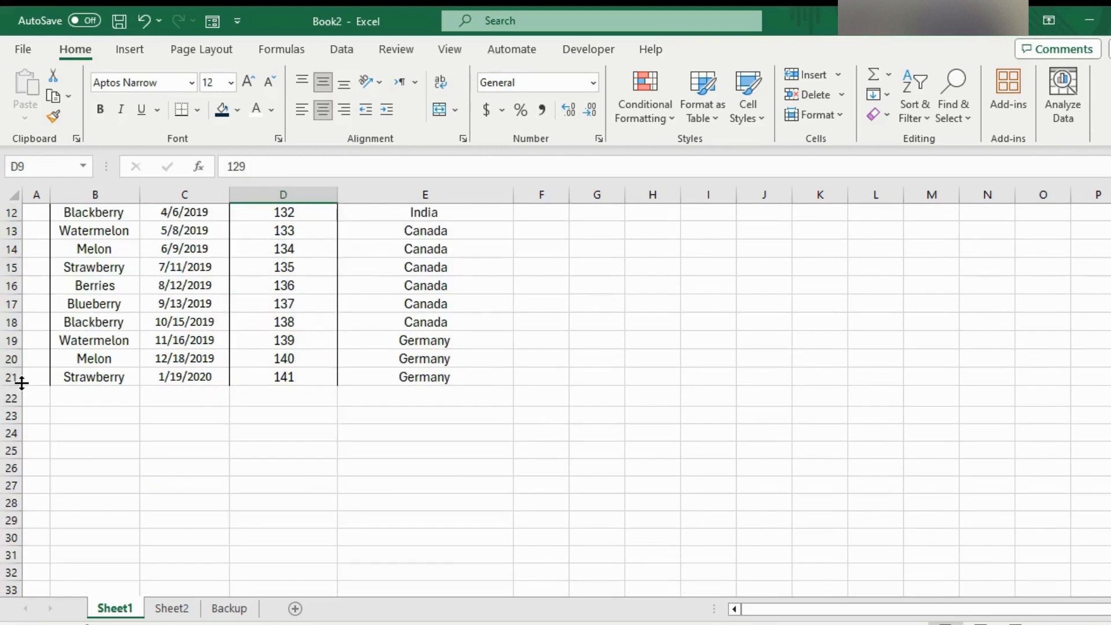
scroll(451, 393, up, 4)
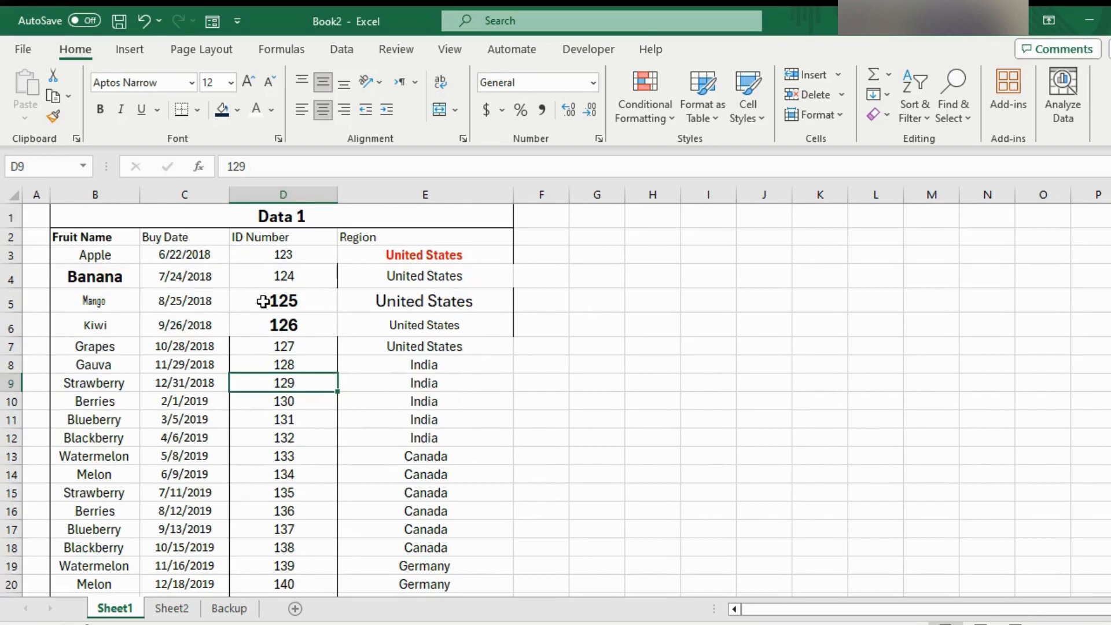
click(73, 239)
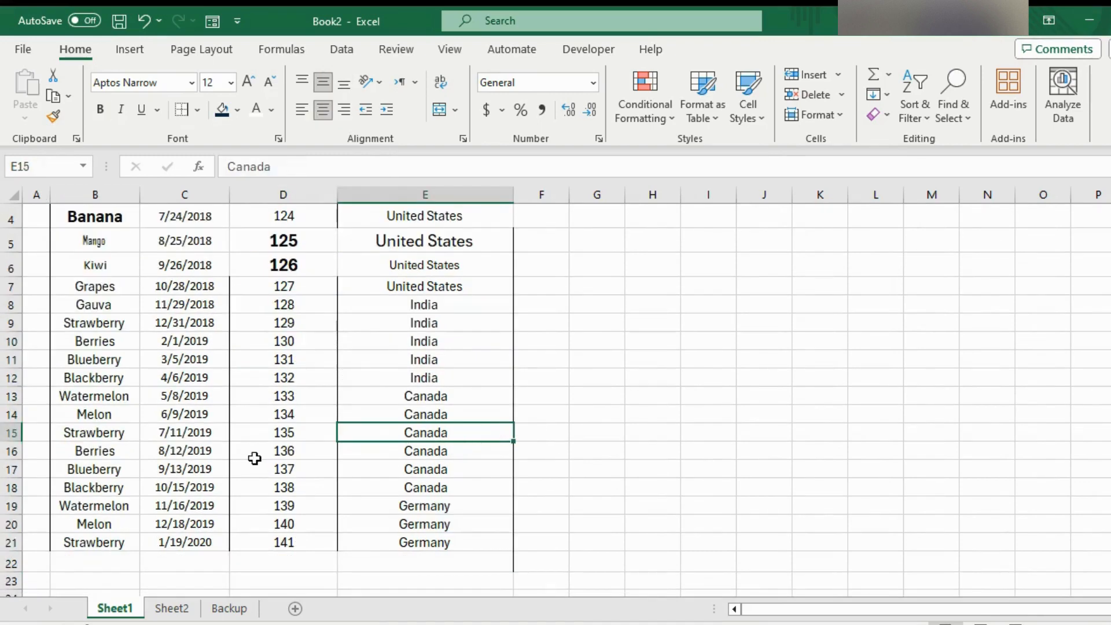
scroll(255, 458, up, 1)
key(ctrl+a)
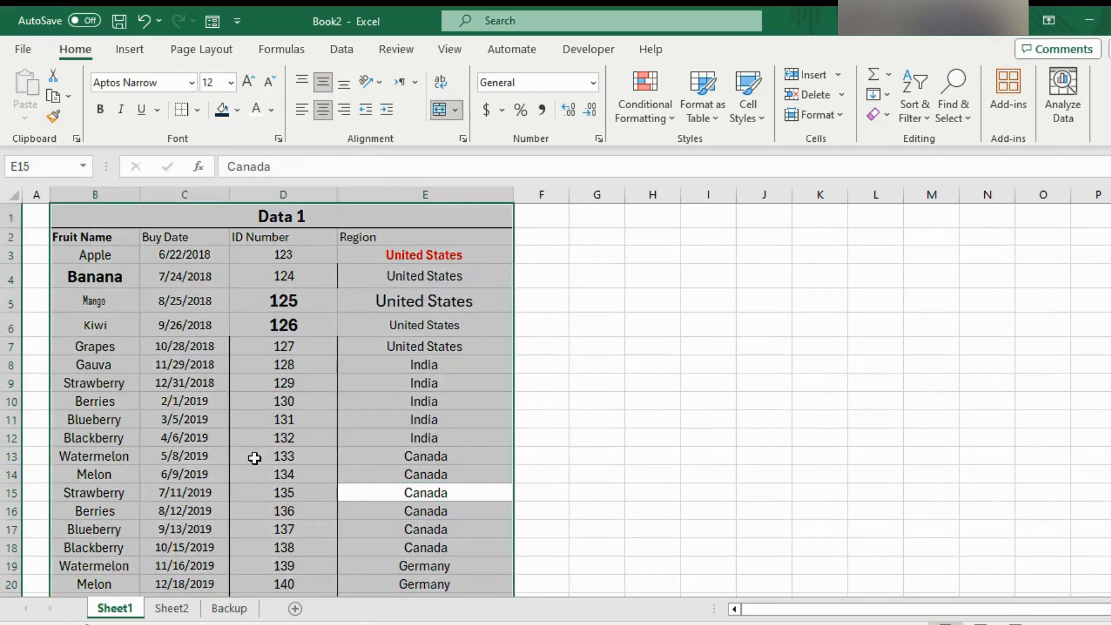
click(234, 342)
scroll(234, 342, down, 2)
scroll(235, 342, up, 2)
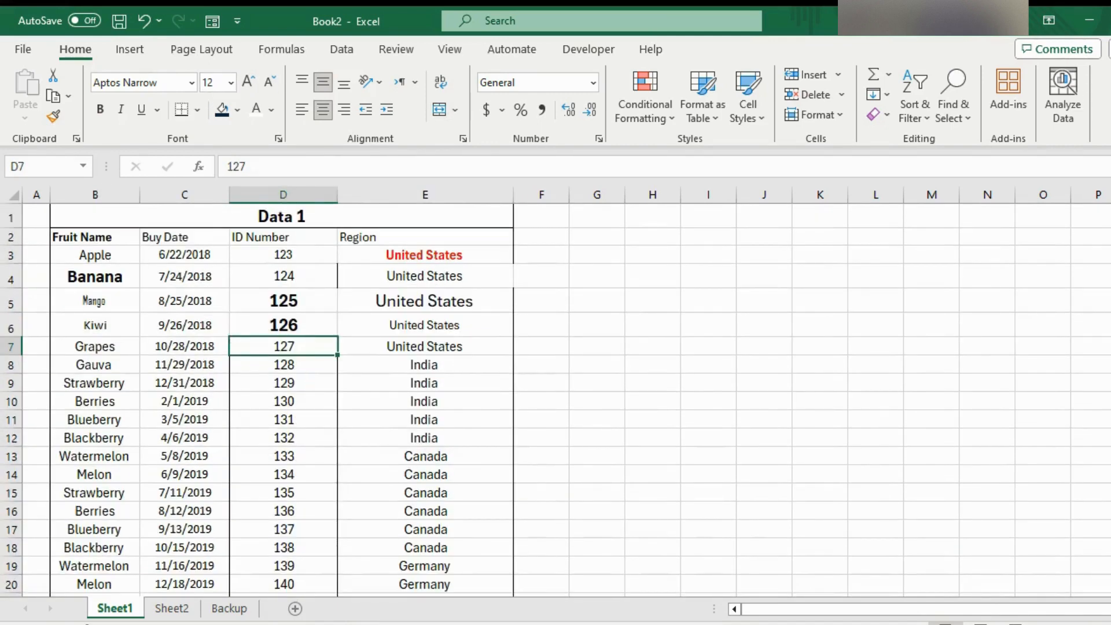
key(alt+Tab)
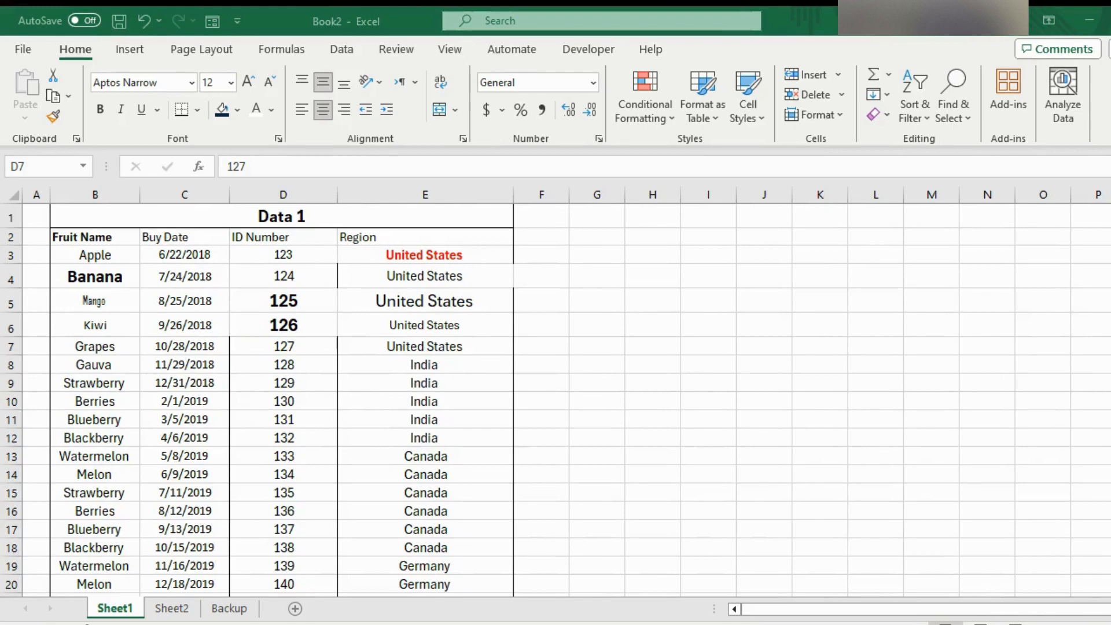
key(alt+Tab)
scroll(384, 394, down, 3)
scroll(385, 394, up, 3)
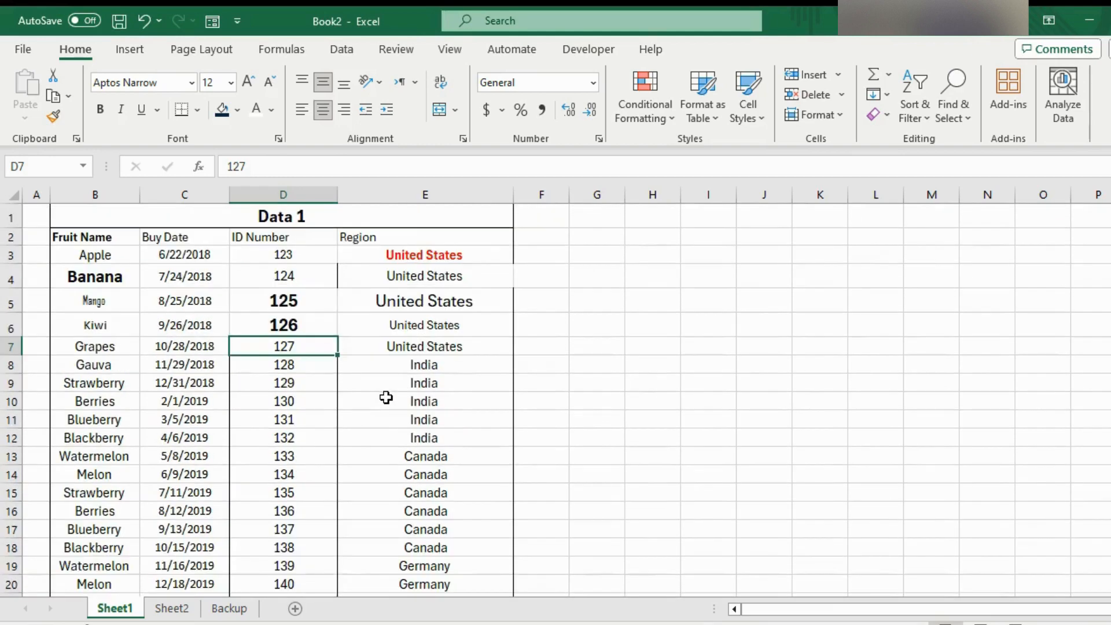
Give the Fruit Name header cell B2 a dark blue fill and a white font colour.
click(87, 238)
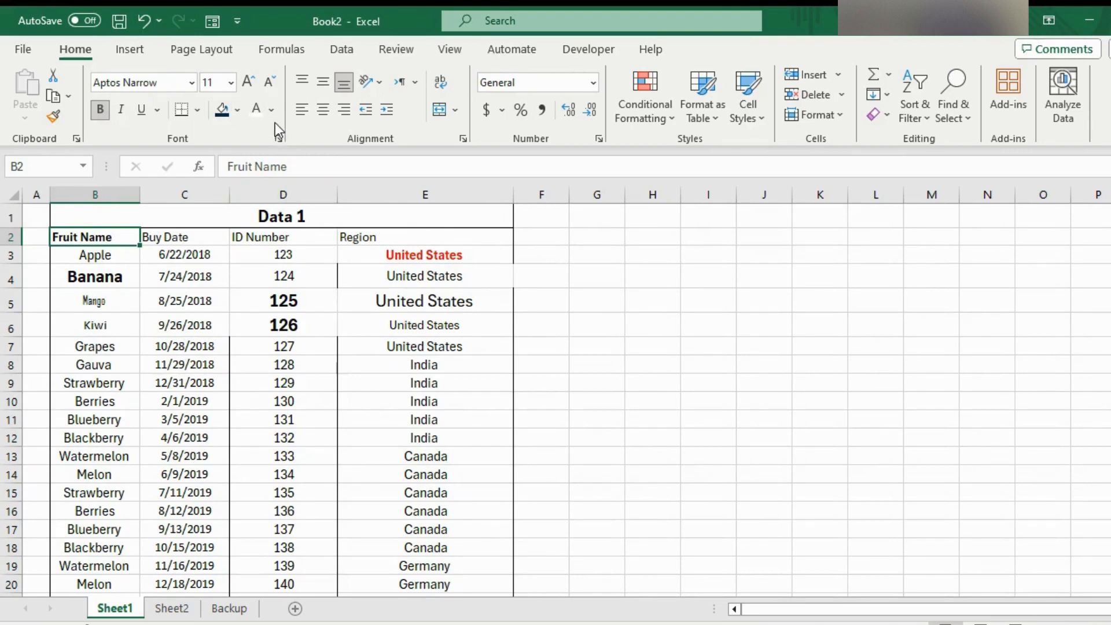
click(228, 109)
click(258, 108)
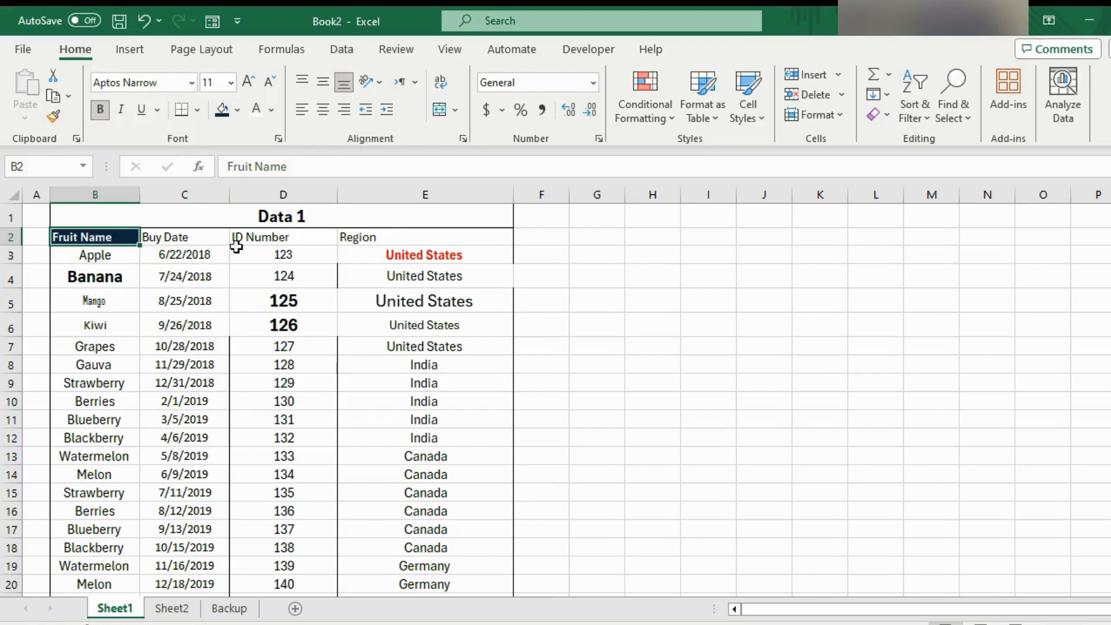
Copy the Fruit Name header formatting of B2 onto the header cells C2:E2 with Format Painter.
click(197, 241)
click(281, 240)
click(356, 241)
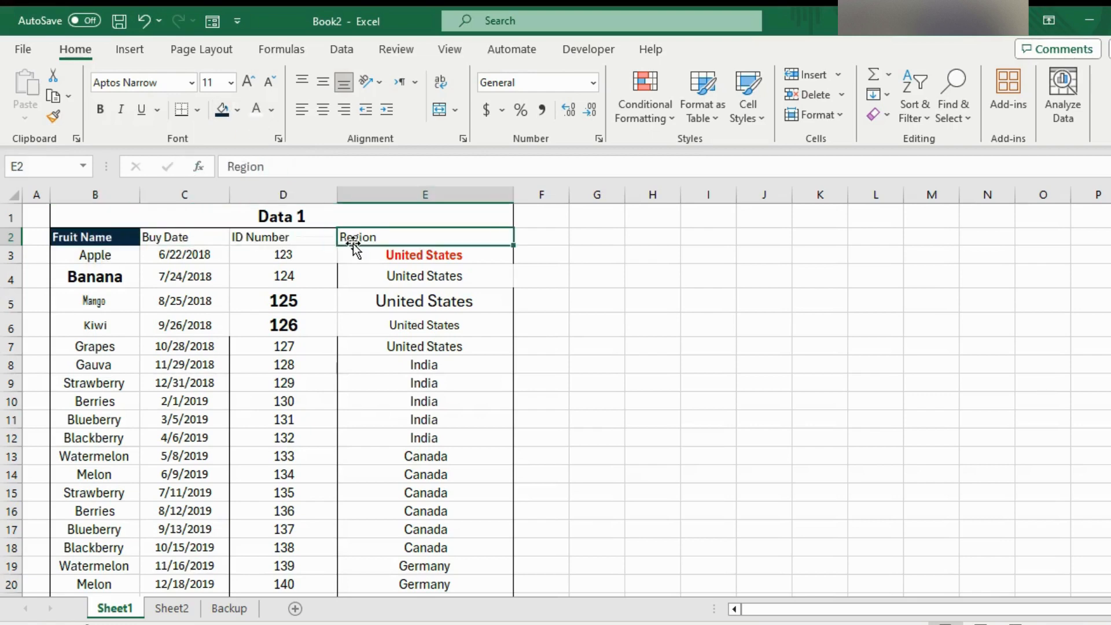
click(96, 237)
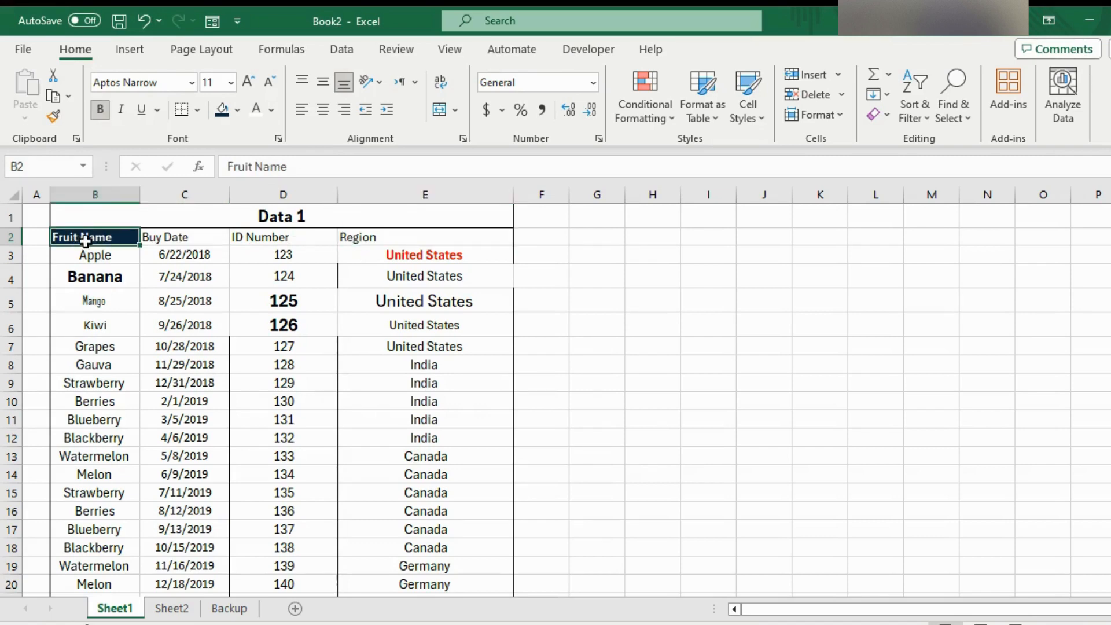
click(53, 115)
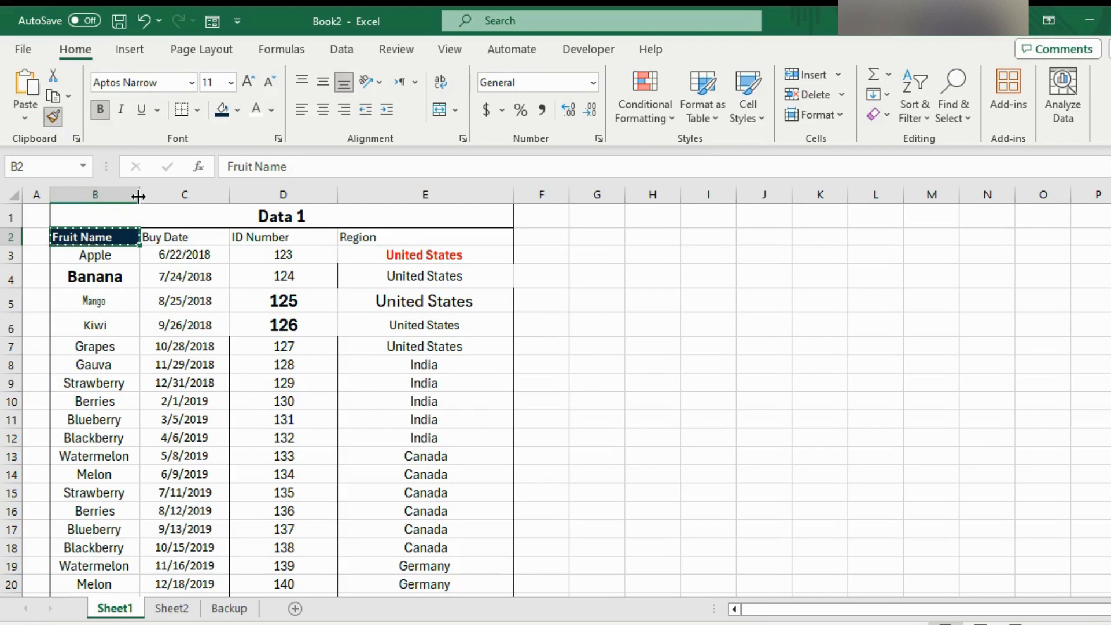
drag(162, 235, 376, 234)
click(256, 271)
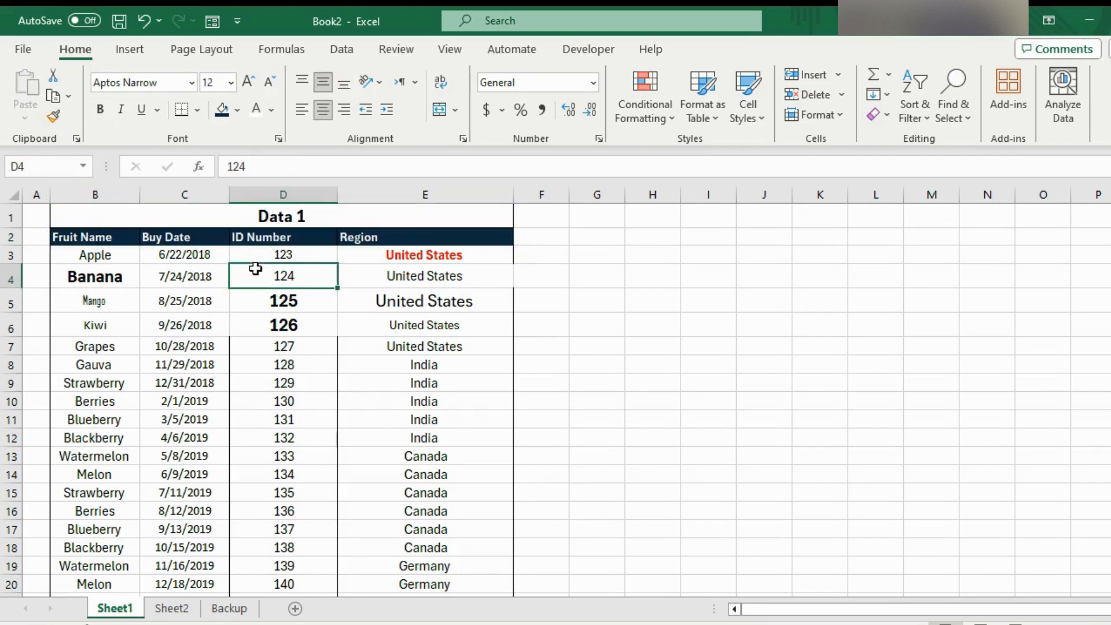
Lock Format Painter on header cell B2 and apply its formatting to the scattered cells E6, E10, B12, C7, D13 and C17.
click(79, 234)
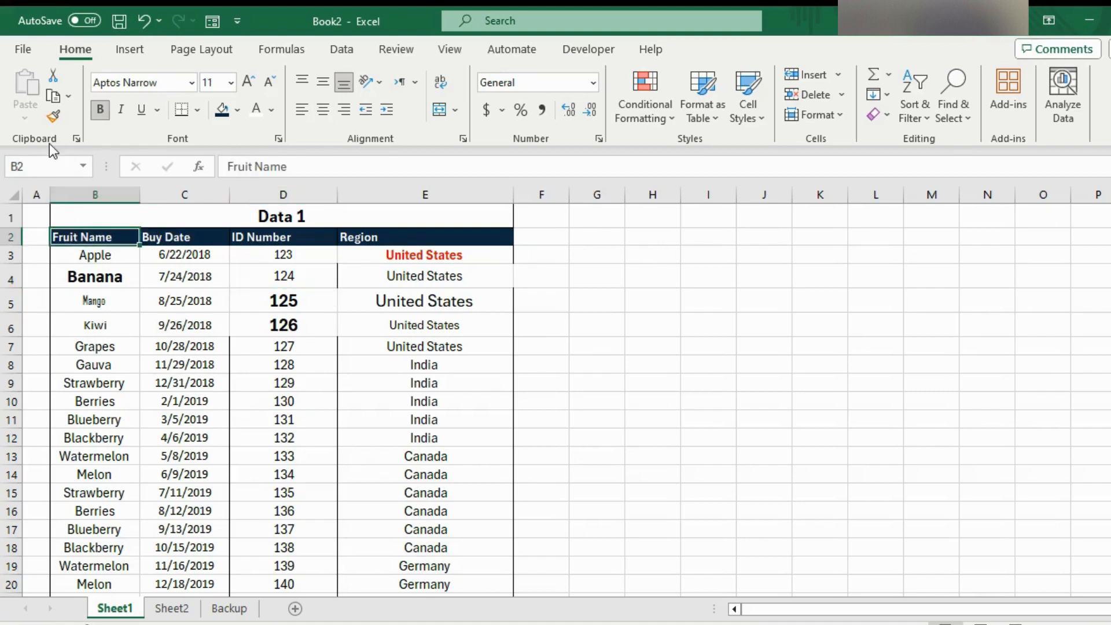
click(52, 116)
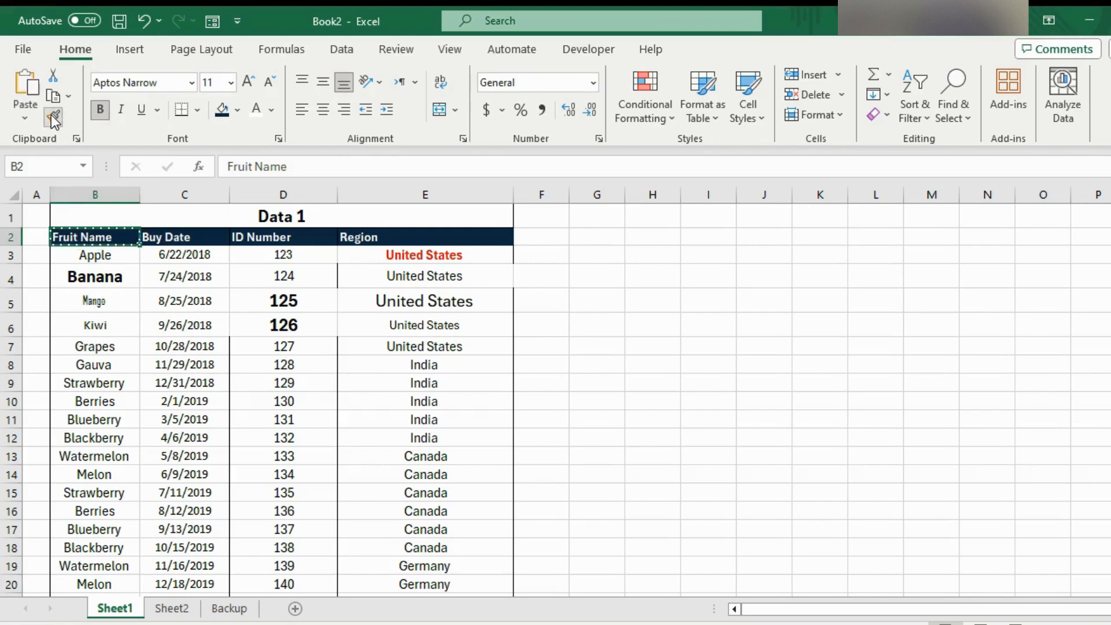
click(422, 321)
click(375, 401)
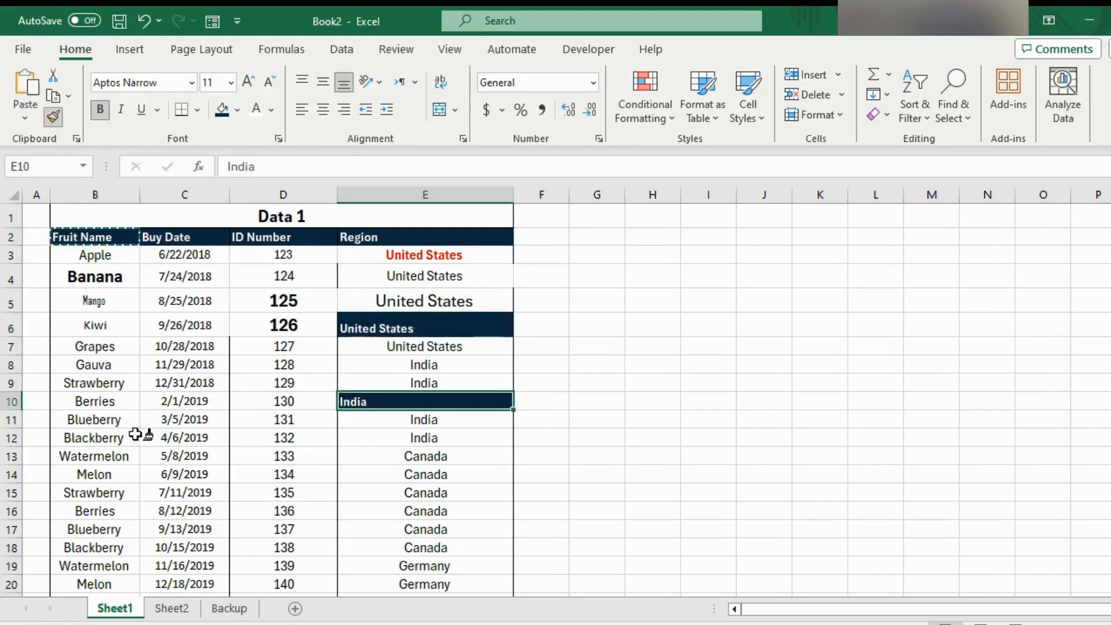
click(135, 436)
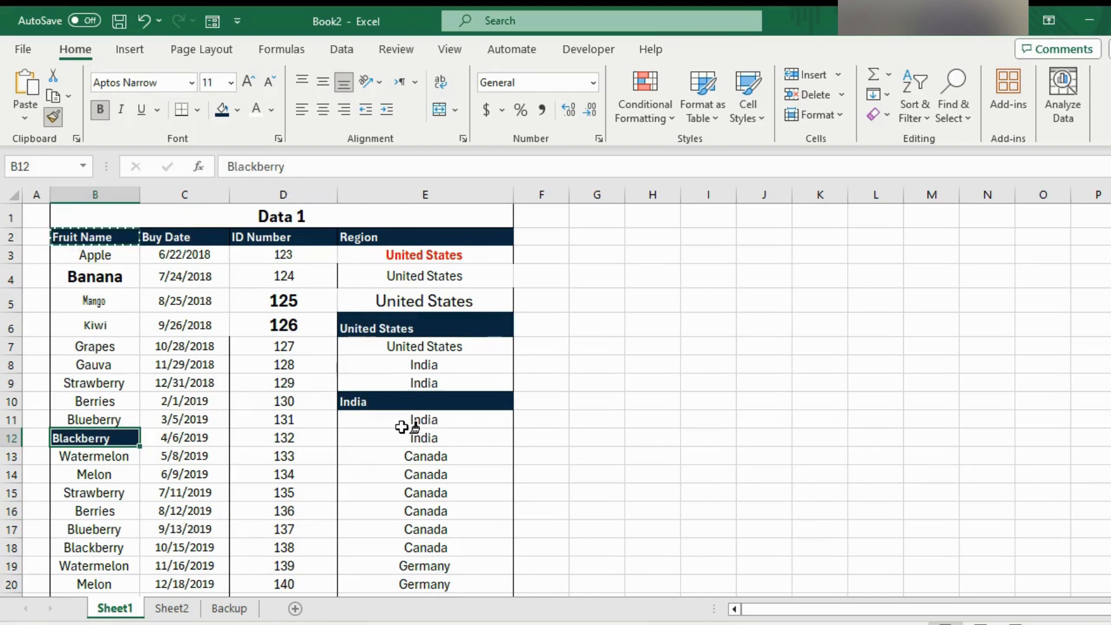
click(200, 346)
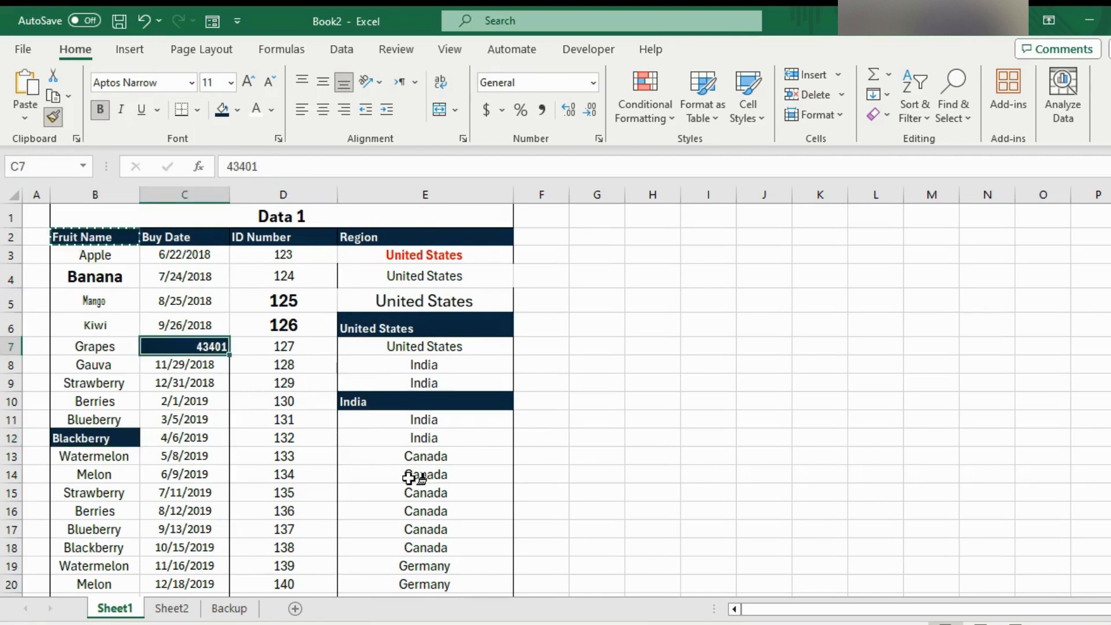
click(255, 458)
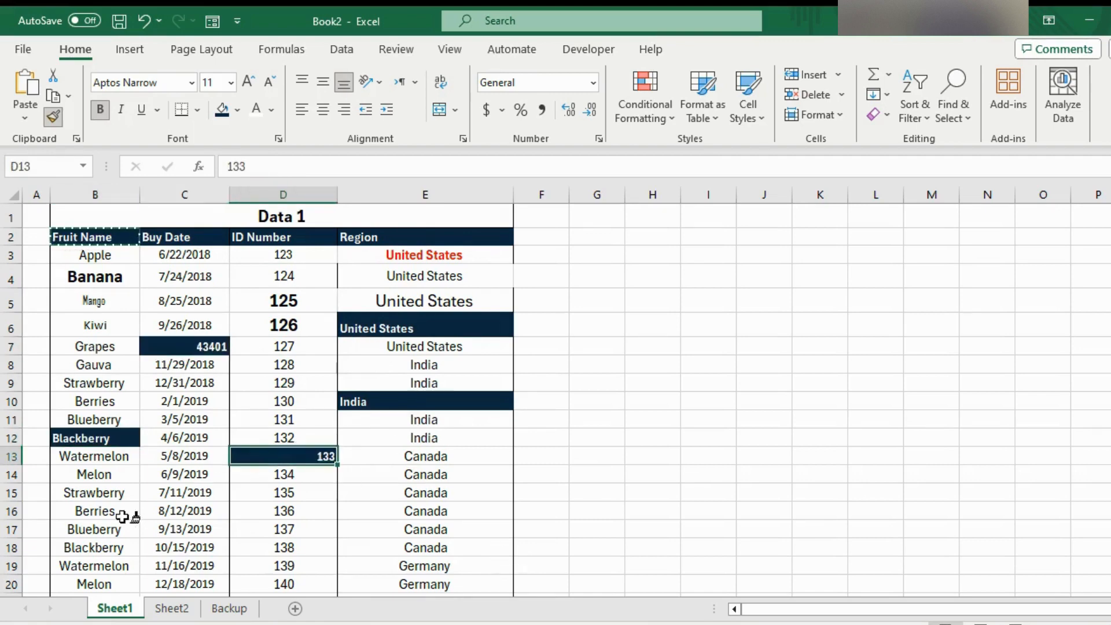
click(159, 523)
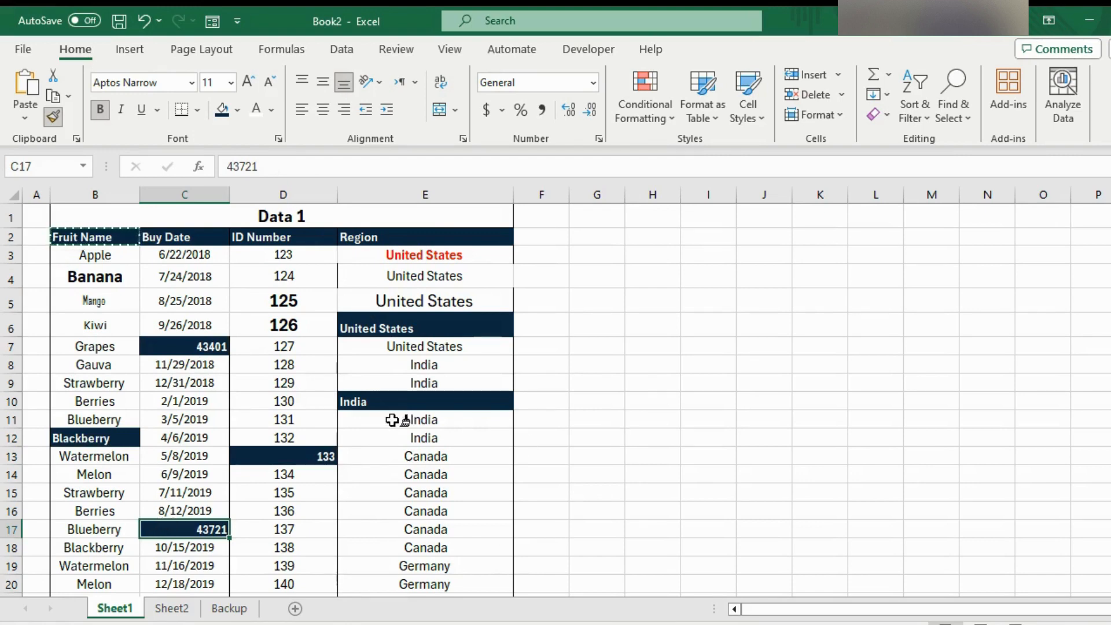
Undo all the header formatting painted onto the scattered data cells, back to cell E6.
key(ctrl+z)
key(ctrl+z)
key(ctrl+z)
key(ctrl+z)
key(ctrl+z)
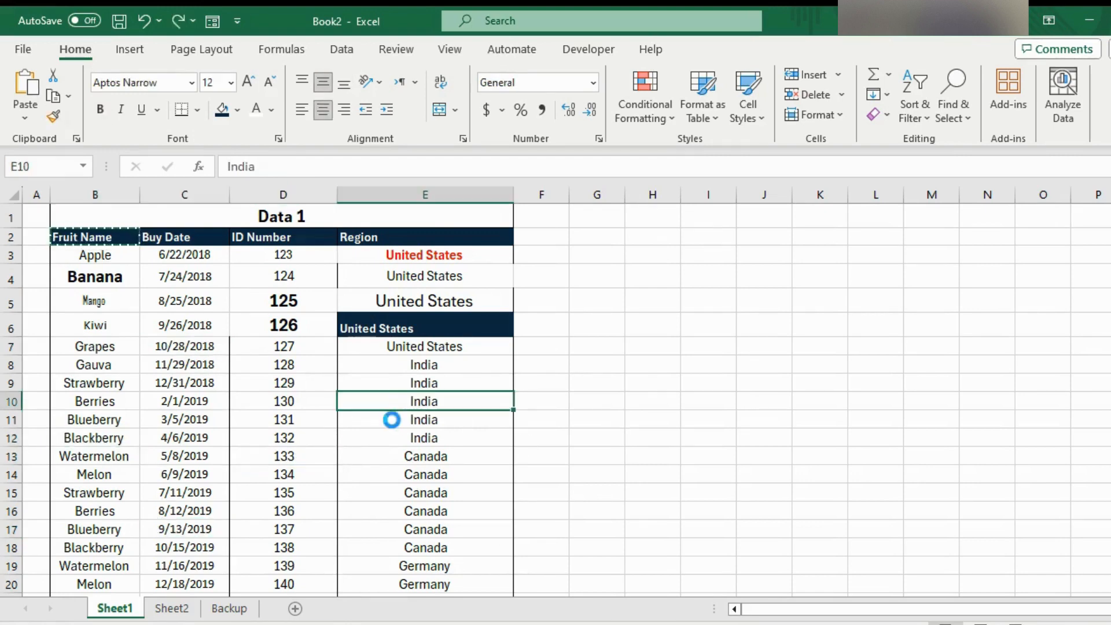
key(ctrl+z)
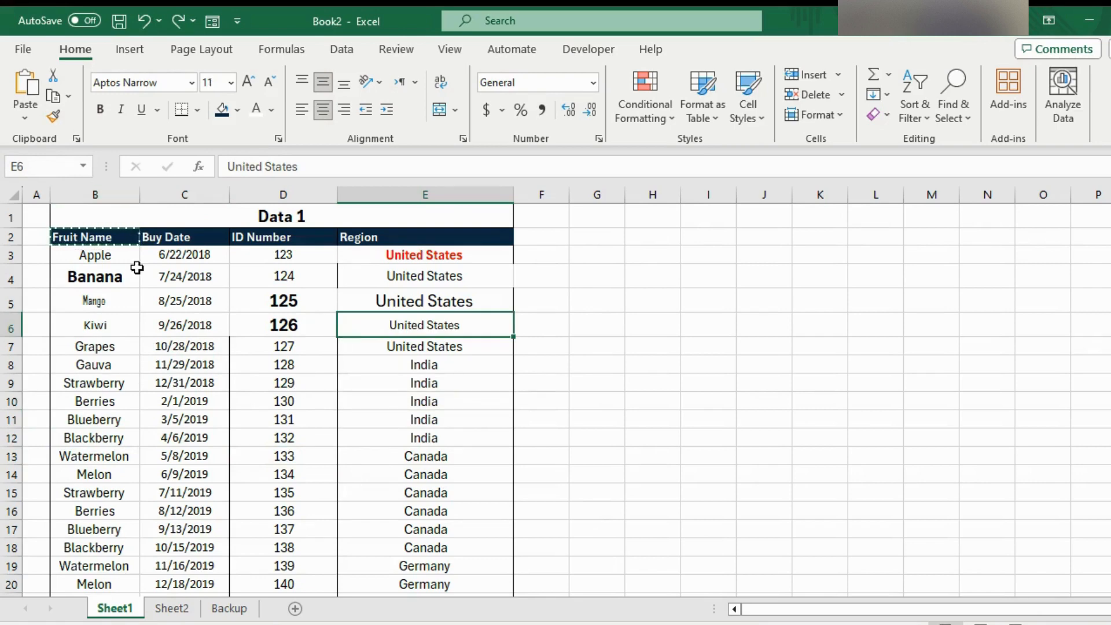
Lock Format Painter on B2 and apply its header formatting on Sheet2 to C7:E14, B6, B3 and D5, ending the painting mode.
click(107, 242)
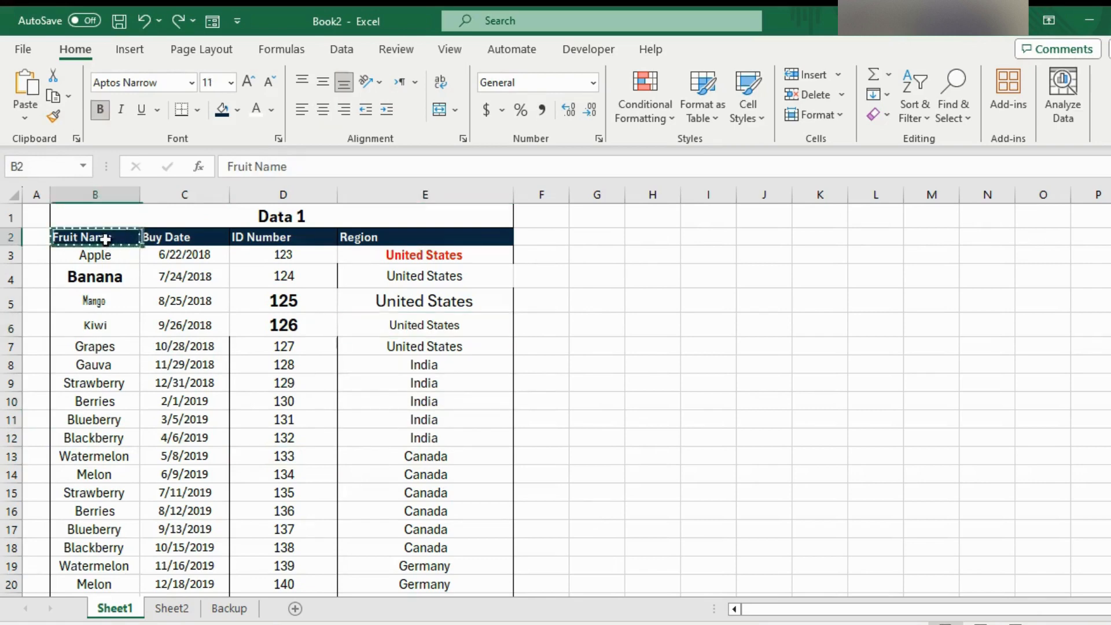
click(54, 117)
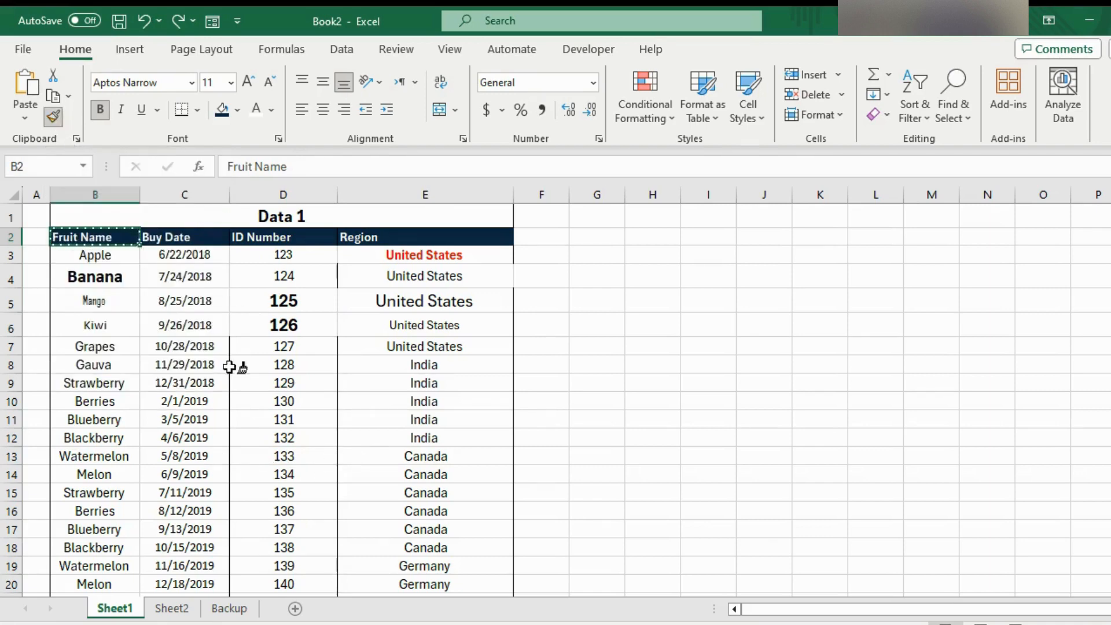
click(169, 607)
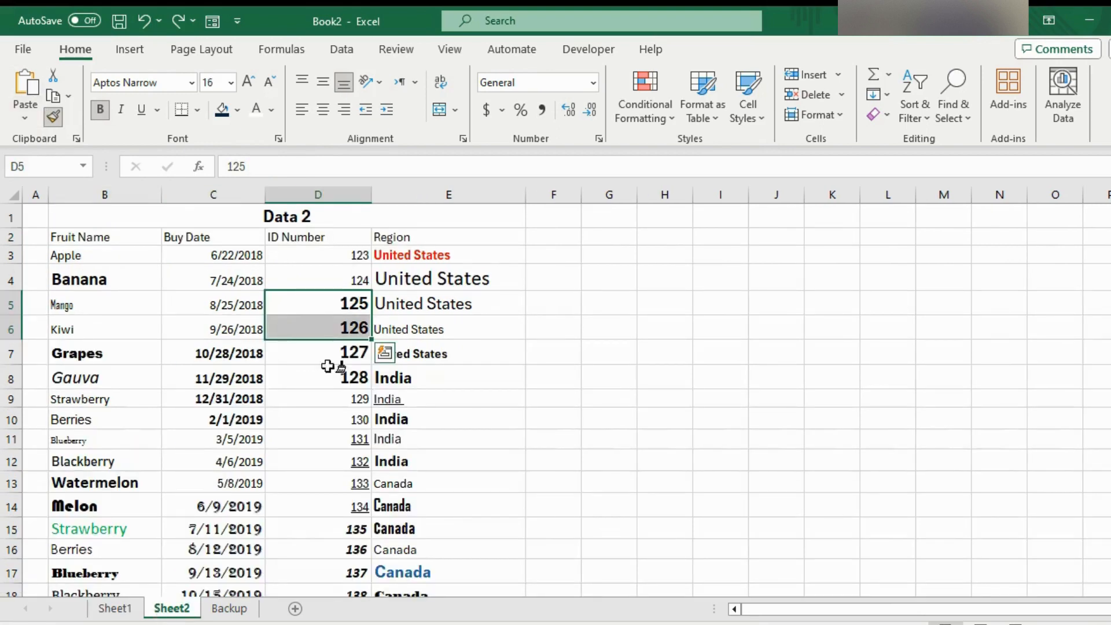
click(330, 385)
mouse_move(214, 360)
mouse_down()
mouse_move(266, 421)
mouse_move(431, 508)
mouse_up()
click(93, 332)
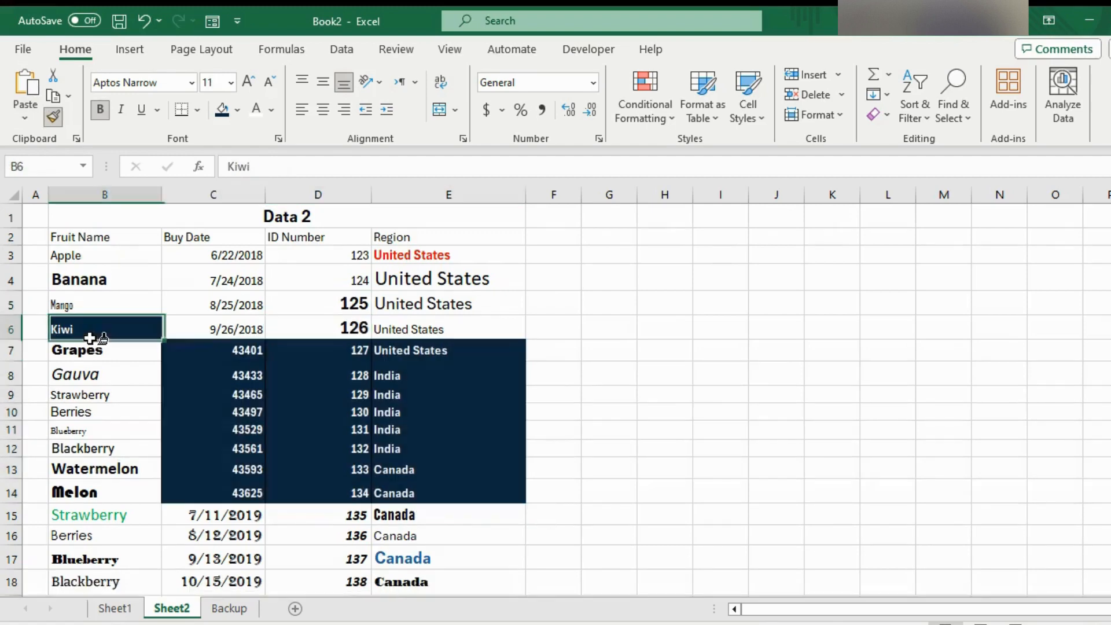
click(130, 257)
click(296, 292)
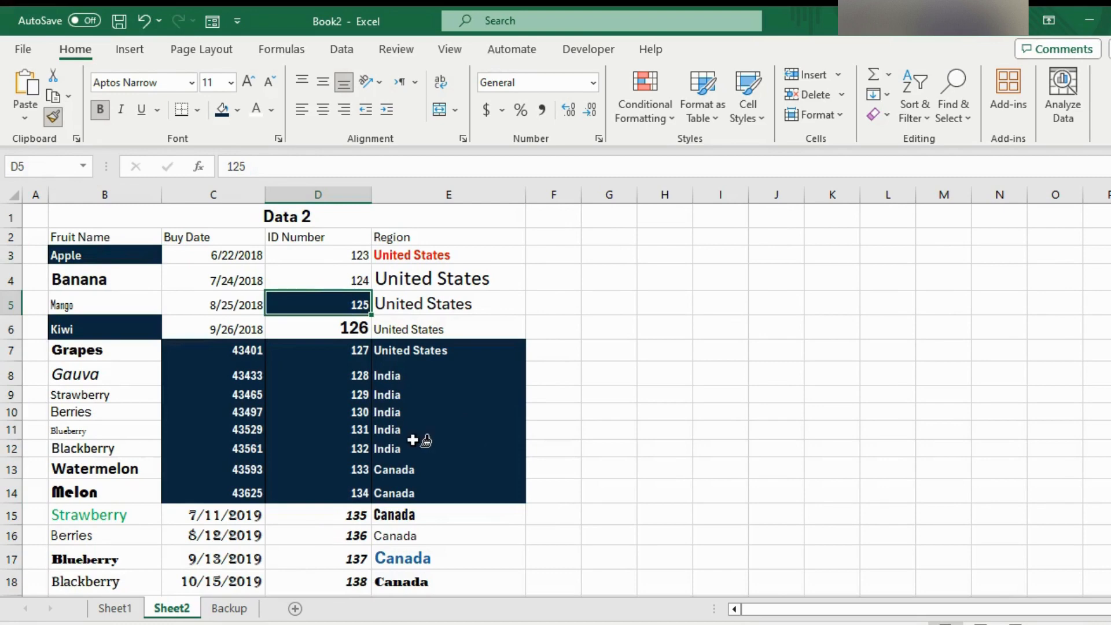
key(Escape)
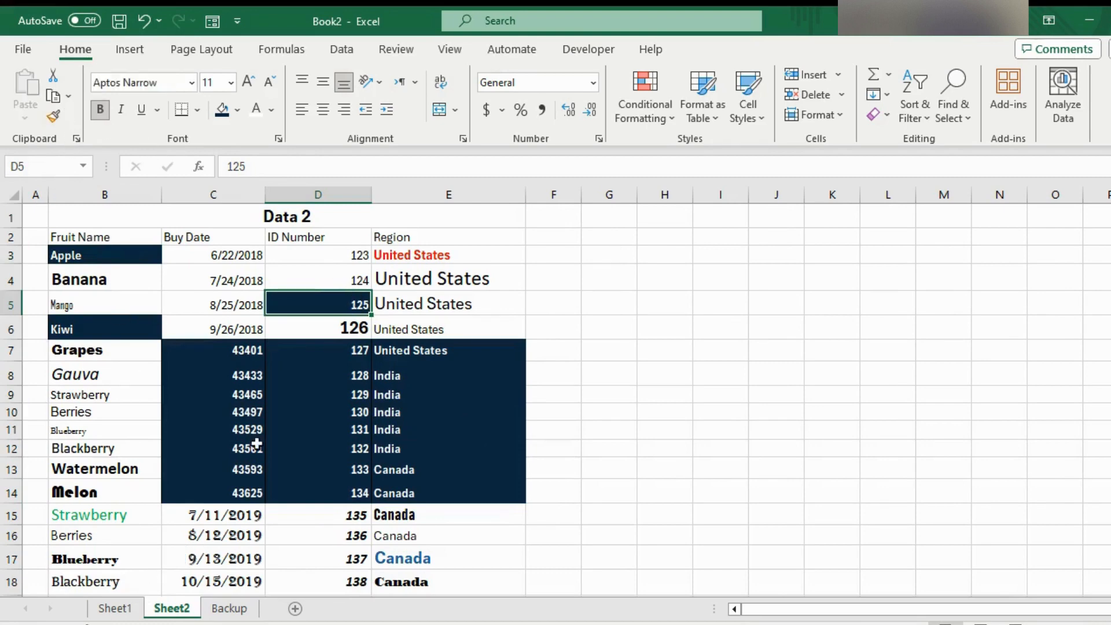
On Sheet1, copy the formatting of the Apple cell B3 onto cells C3:E6 with Format Painter.
click(121, 608)
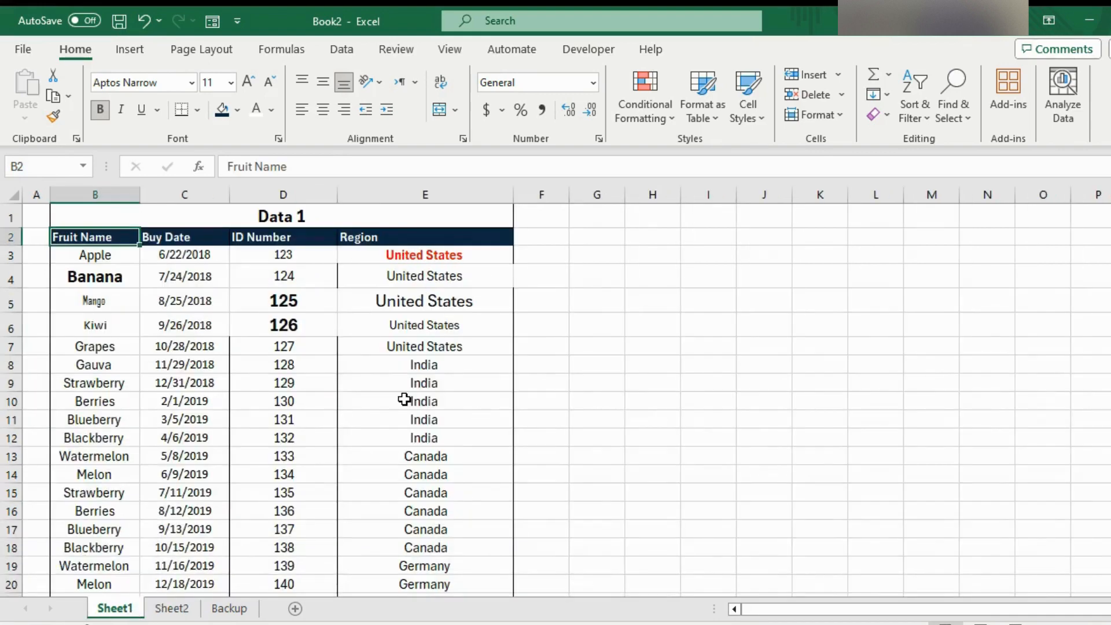
drag(132, 255, 396, 335)
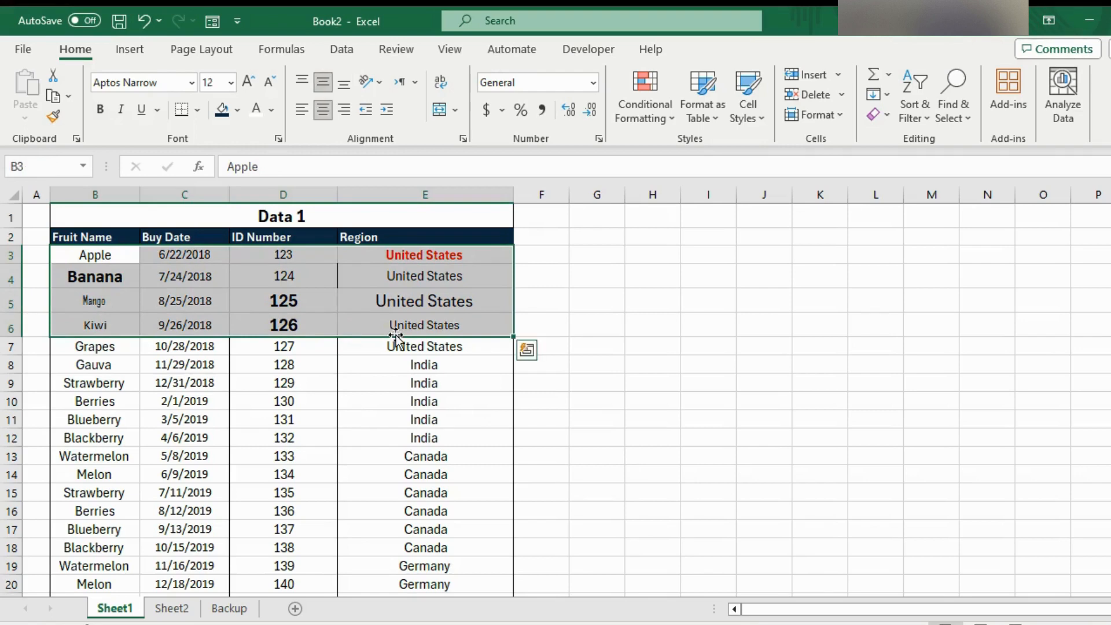
click(107, 302)
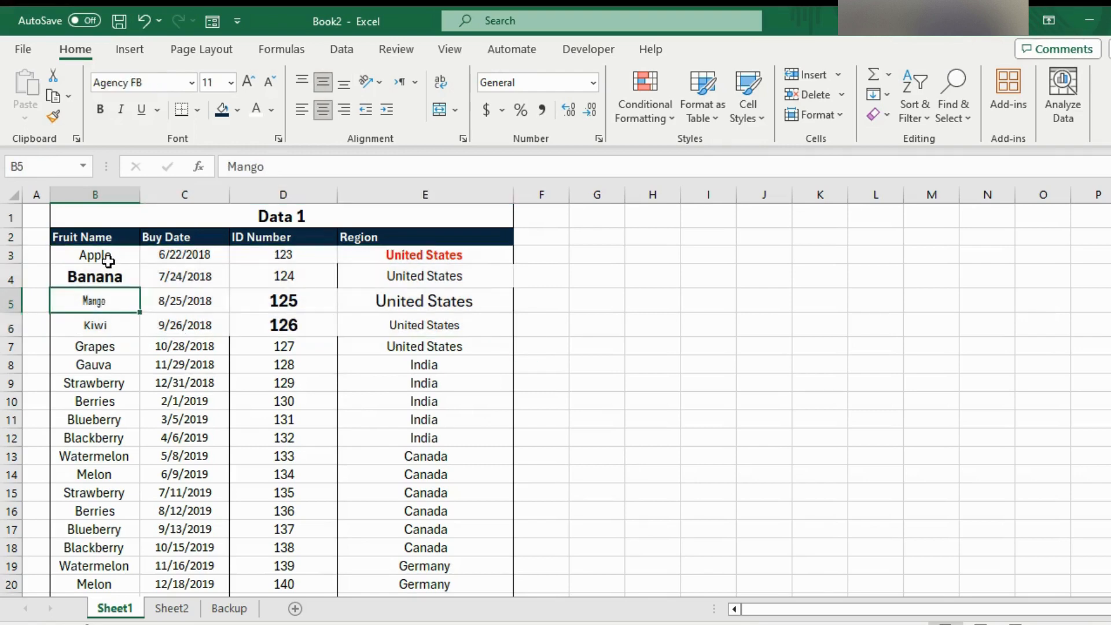
click(107, 261)
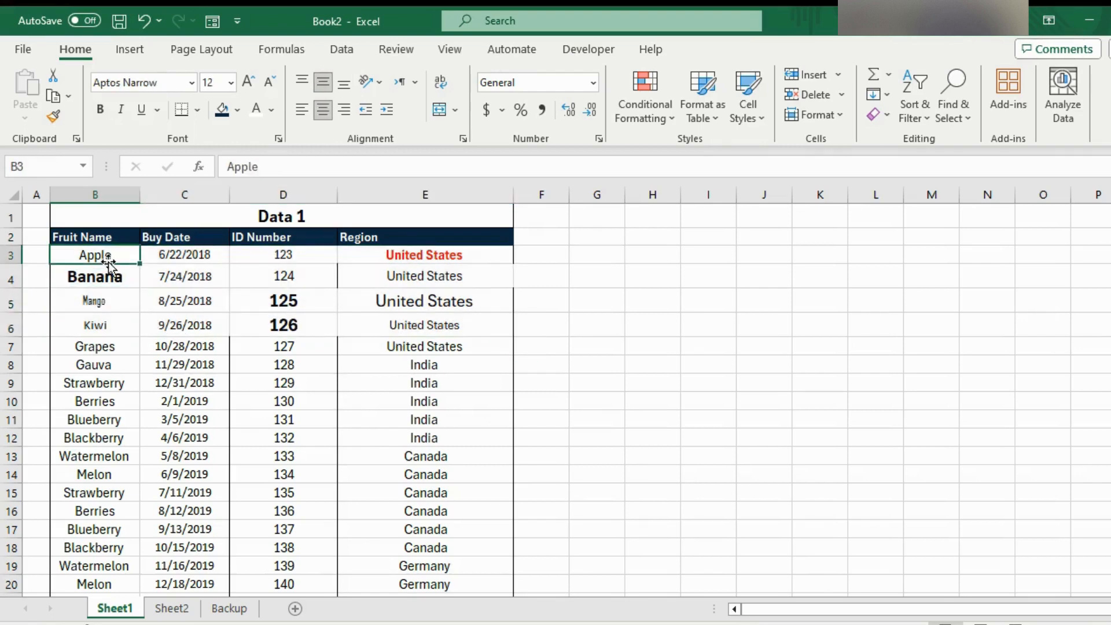
click(53, 116)
drag(147, 255, 410, 315)
click(265, 350)
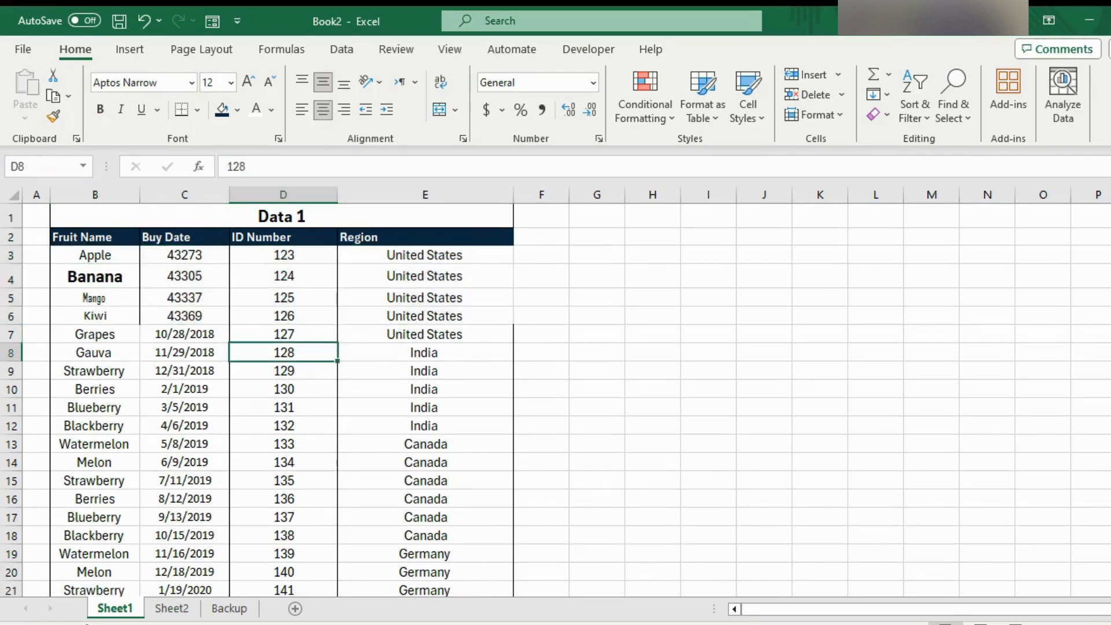